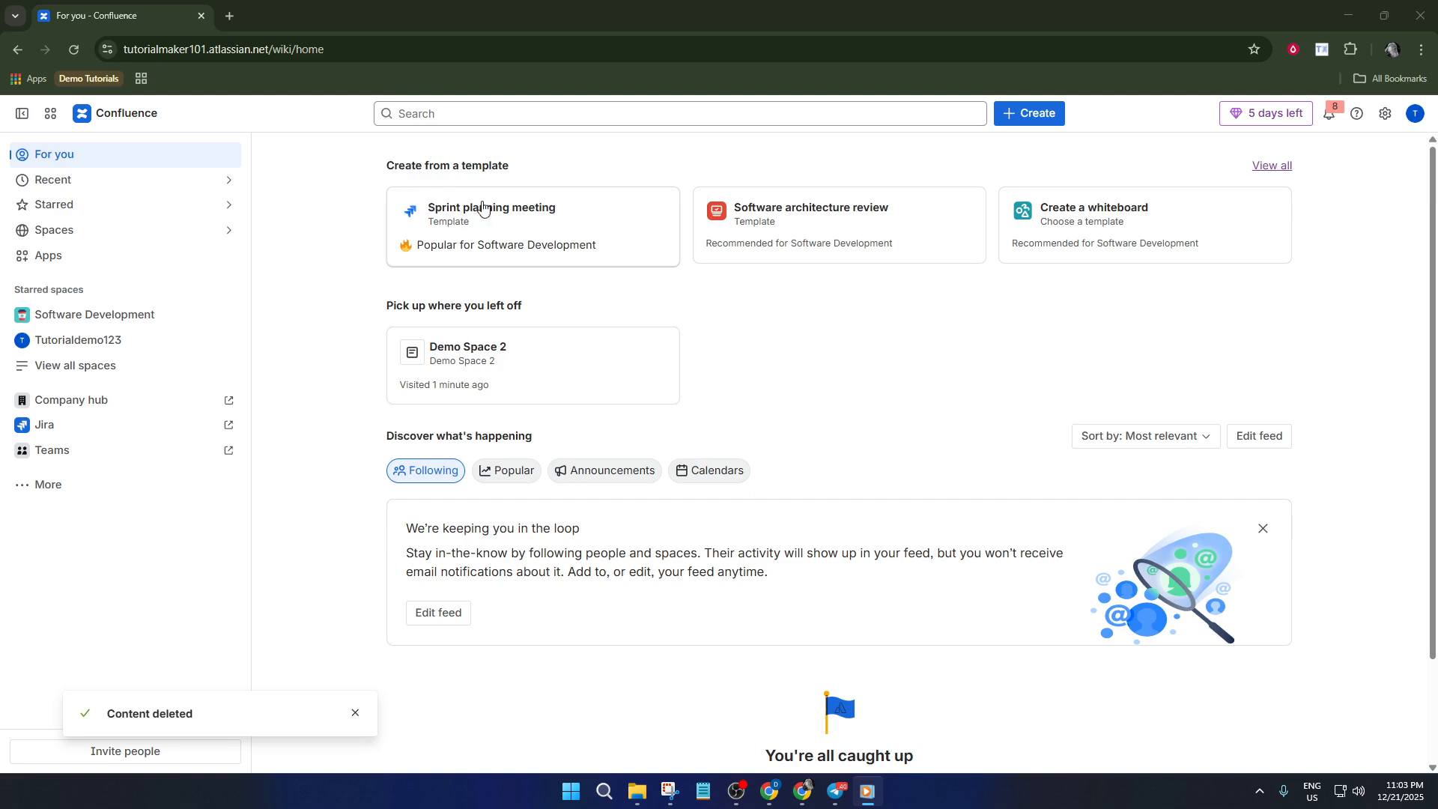
Step: Create a page in Demo Space 2 from the Business status update template and title it "Demo Template"
click(196, 234)
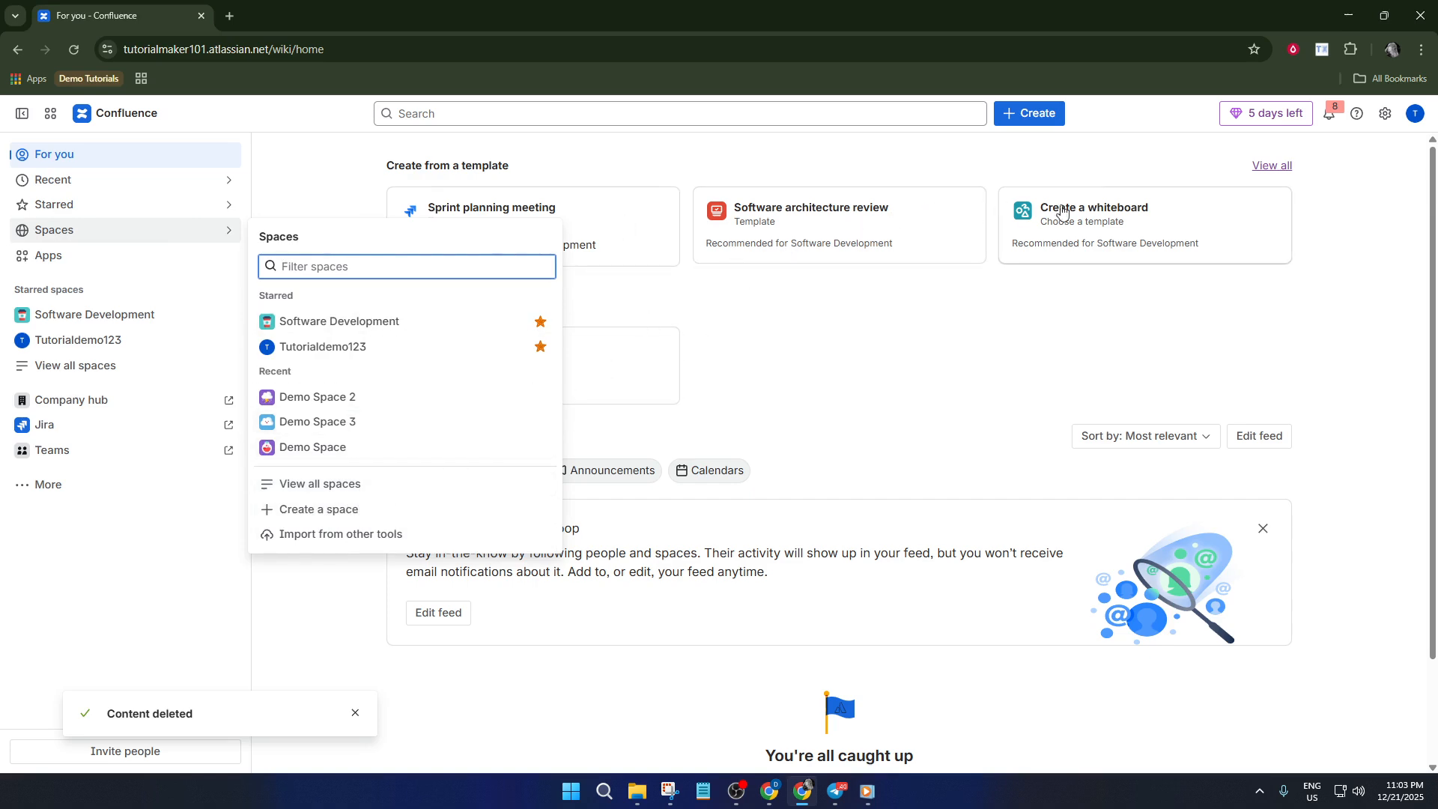
click(1271, 167)
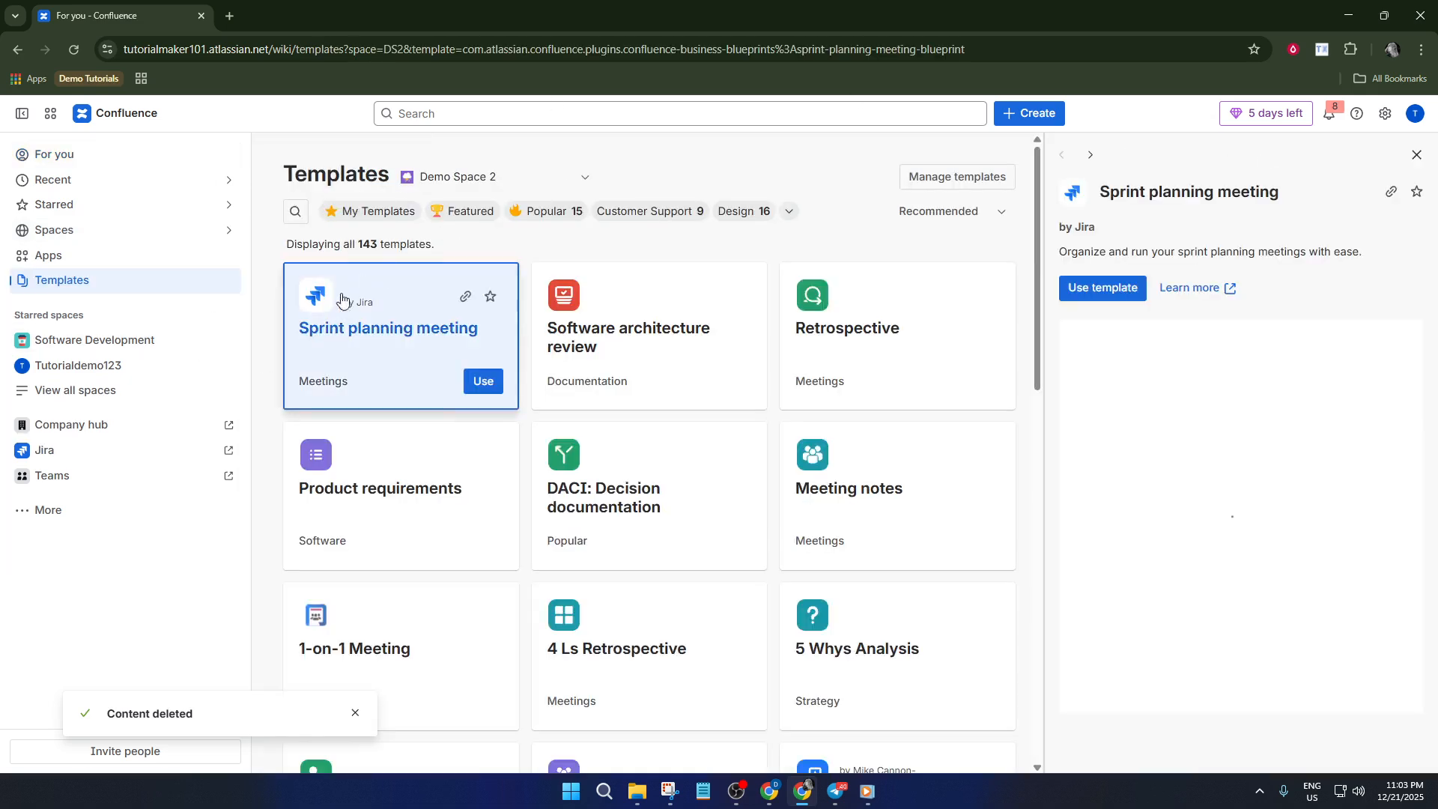
scroll(422, 381, down, 12)
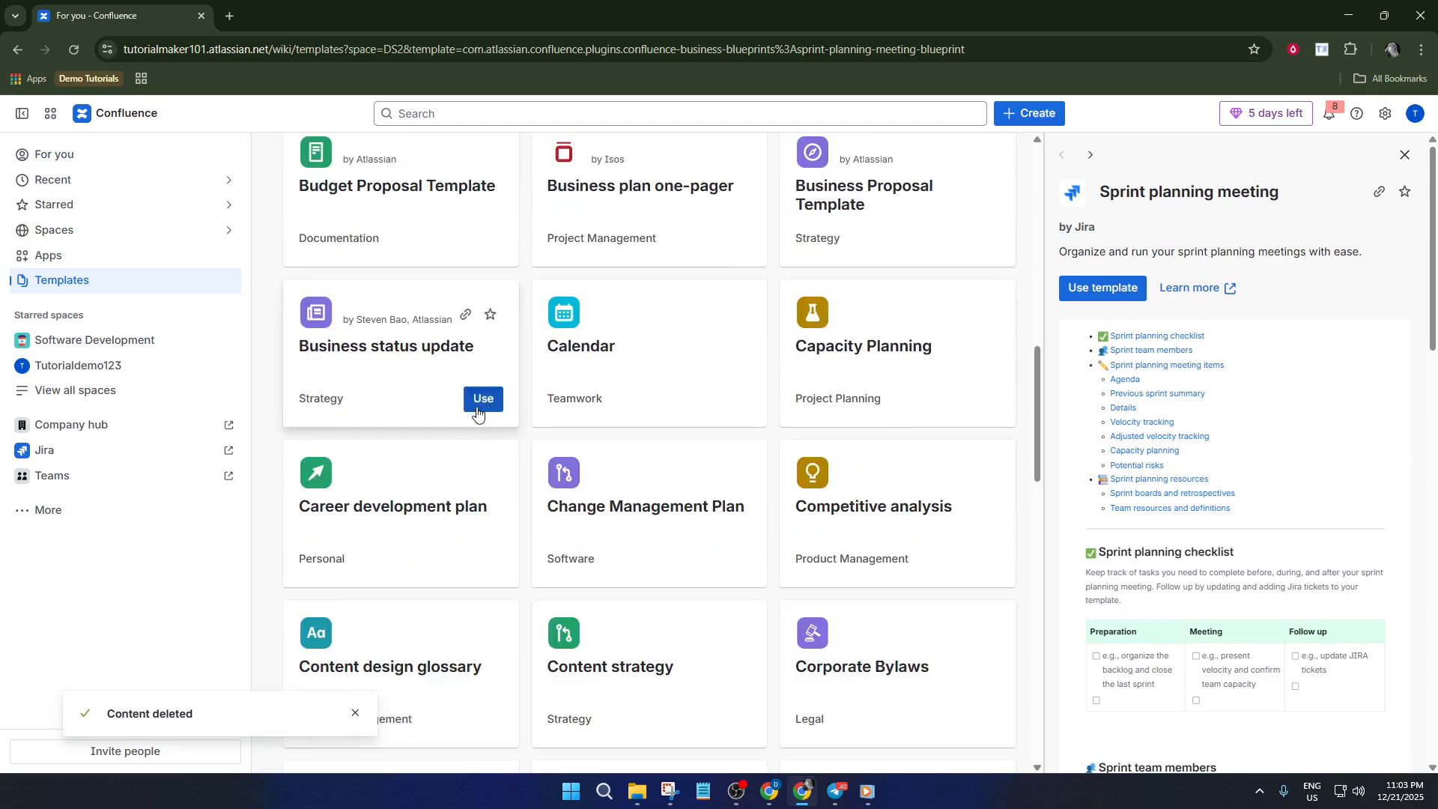
click(402, 367)
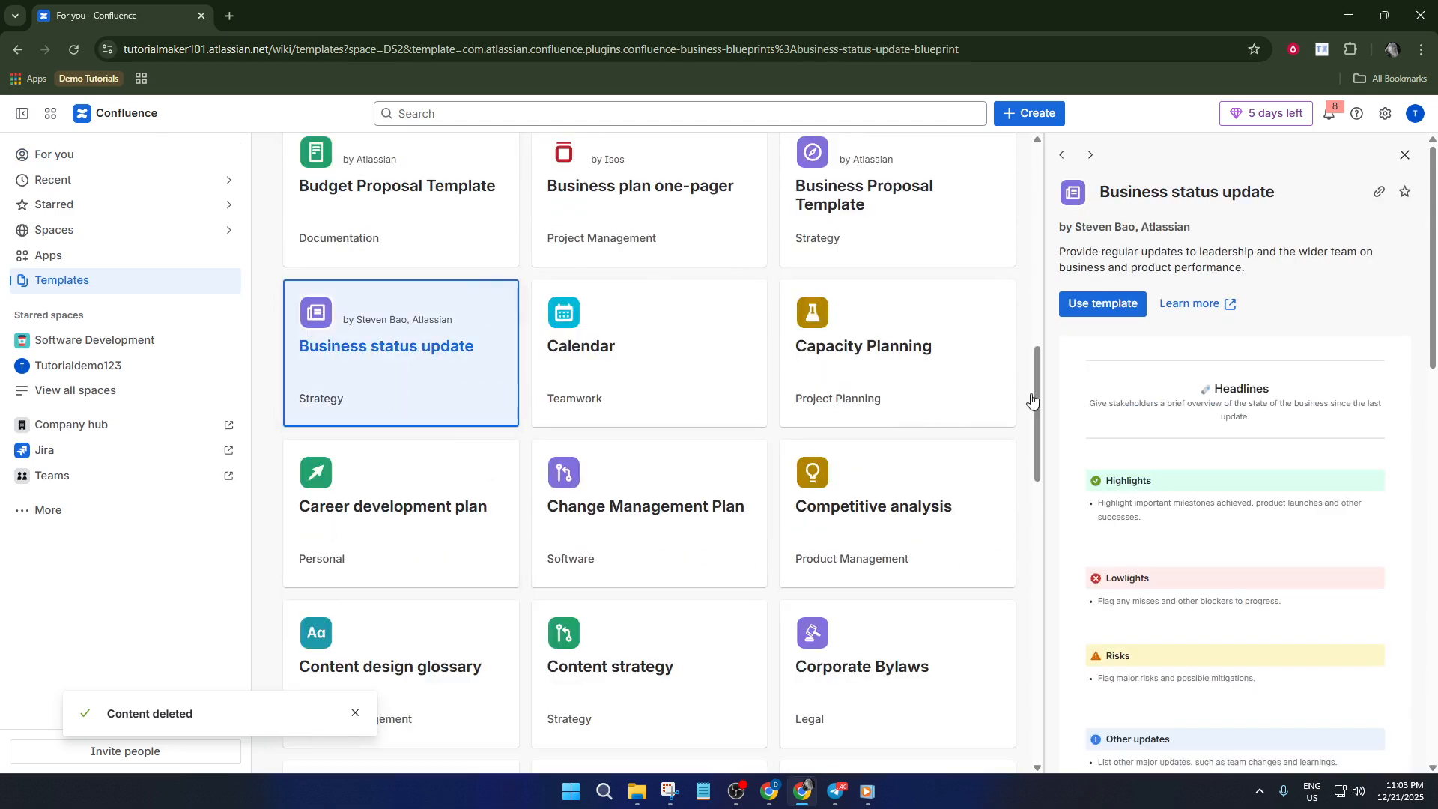
click(1101, 303)
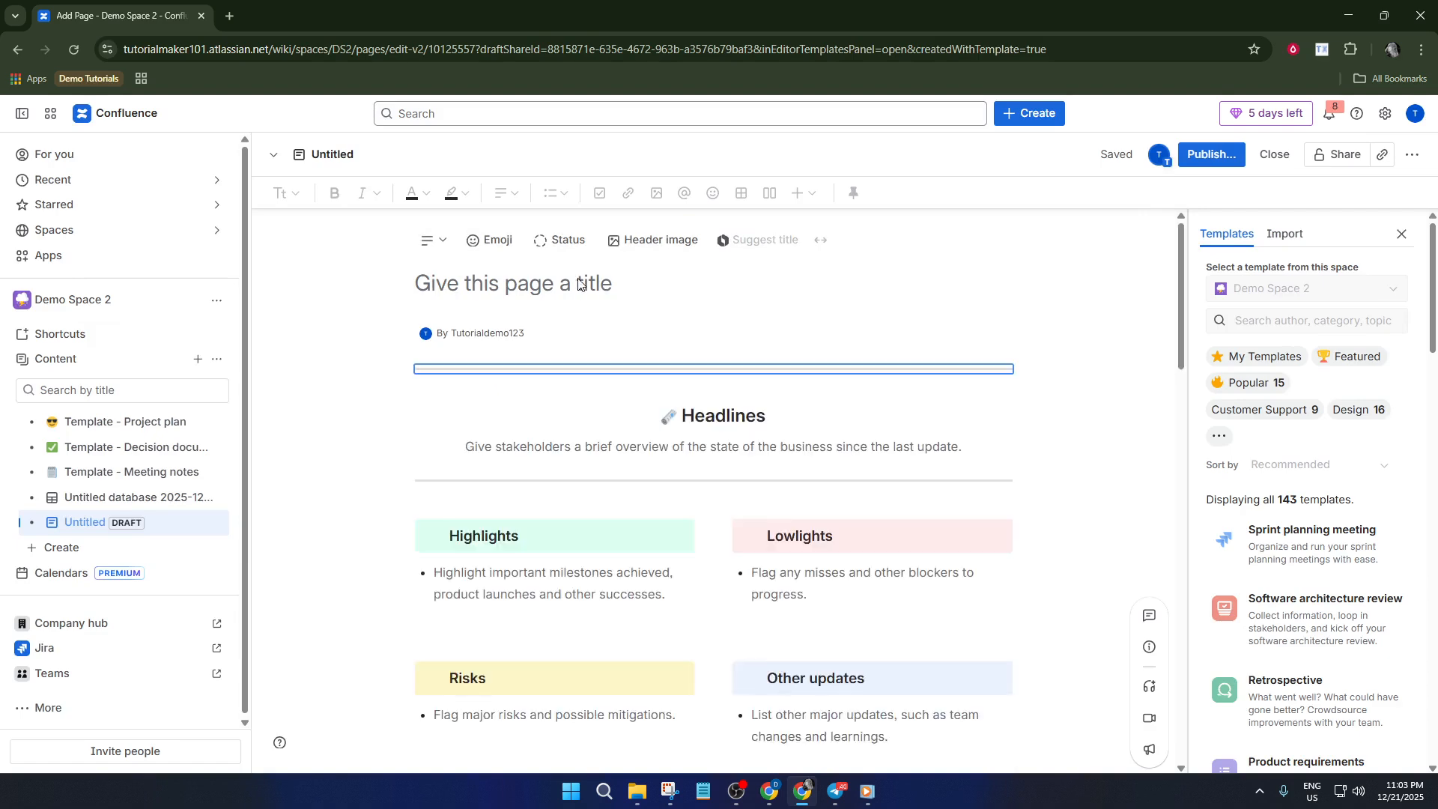
text(D)
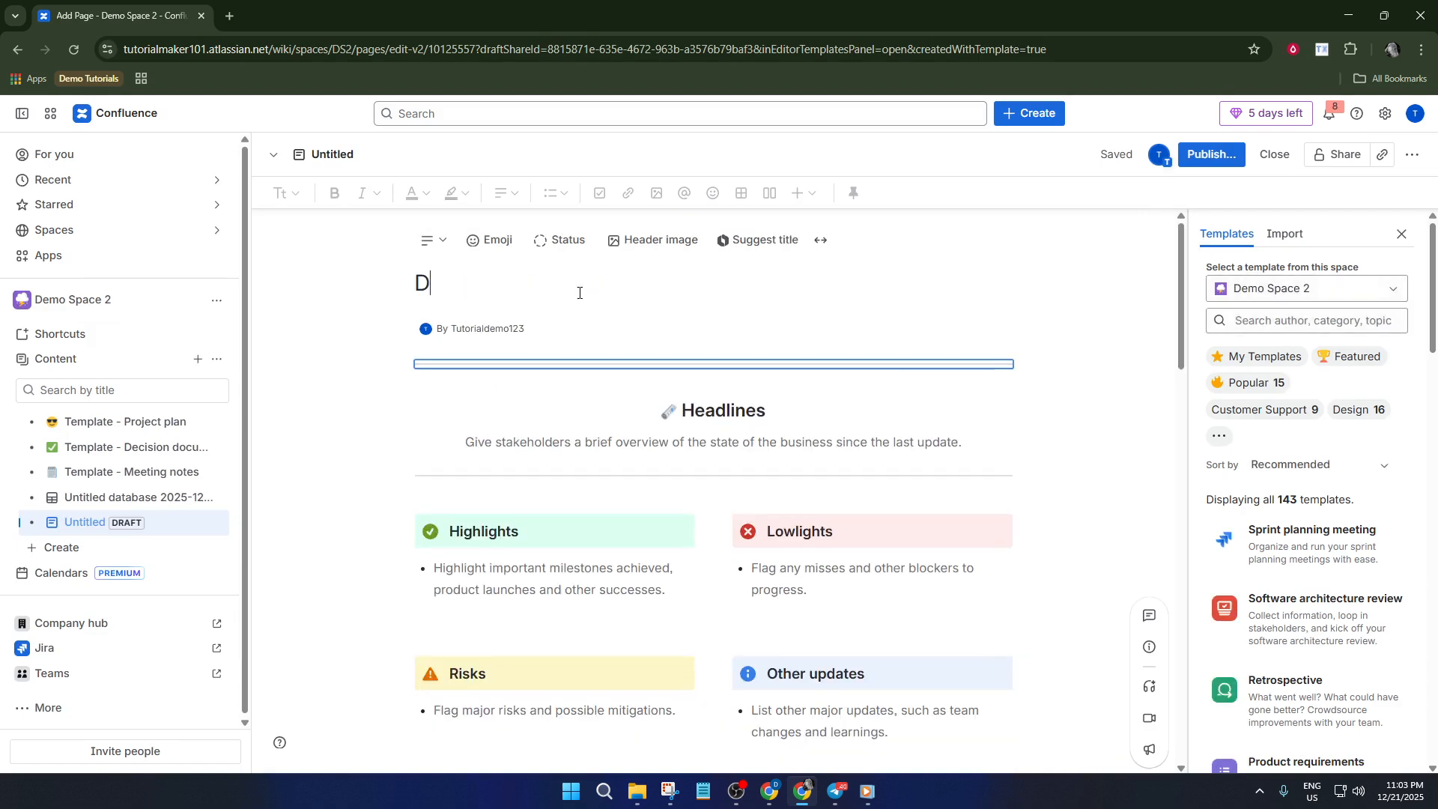
text(emo Template)
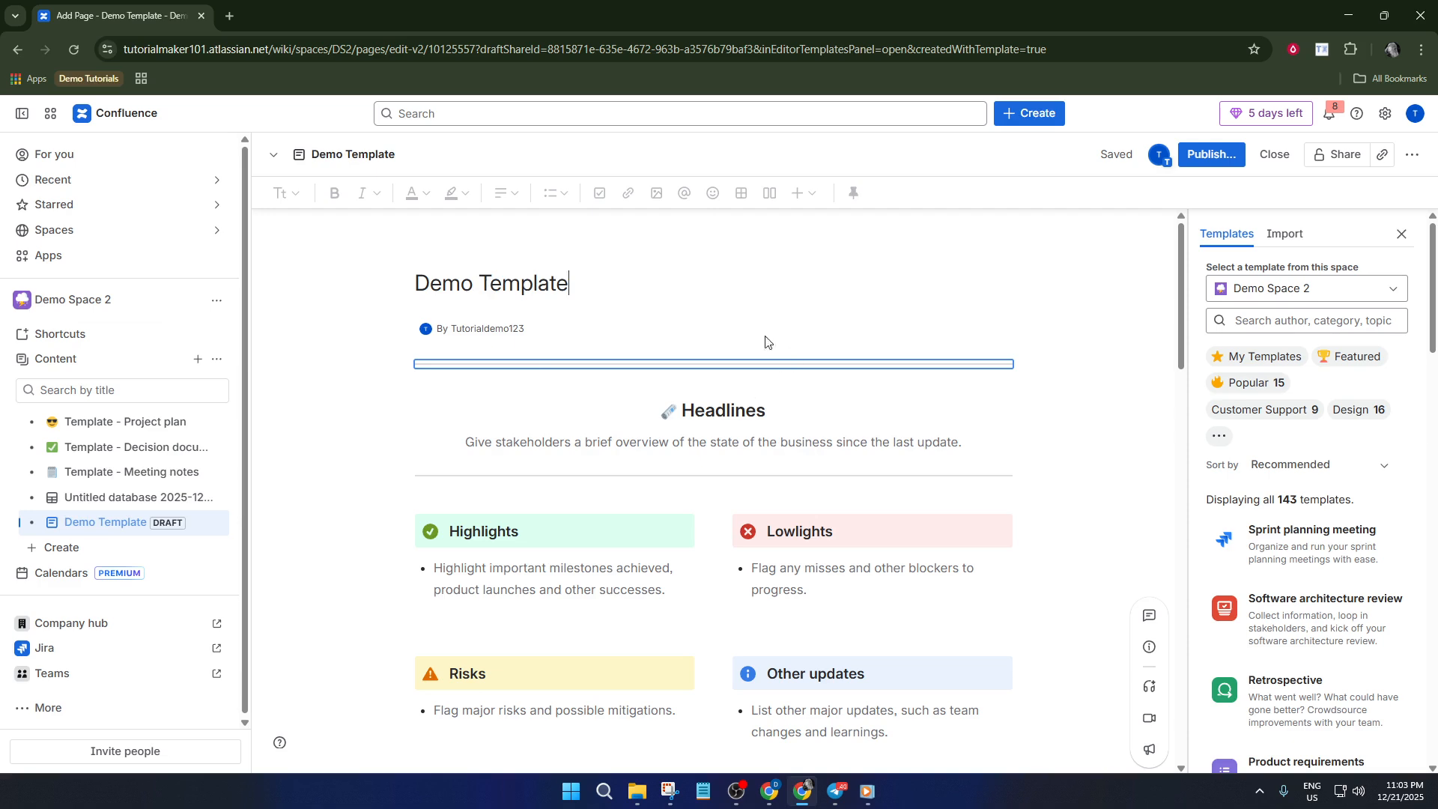
Step: Replace the <Objective 1> heading in the OKRs and supporting initiatives section with "Checklist 1"
scroll(764, 340, down, 5)
scroll(741, 359, down, 7)
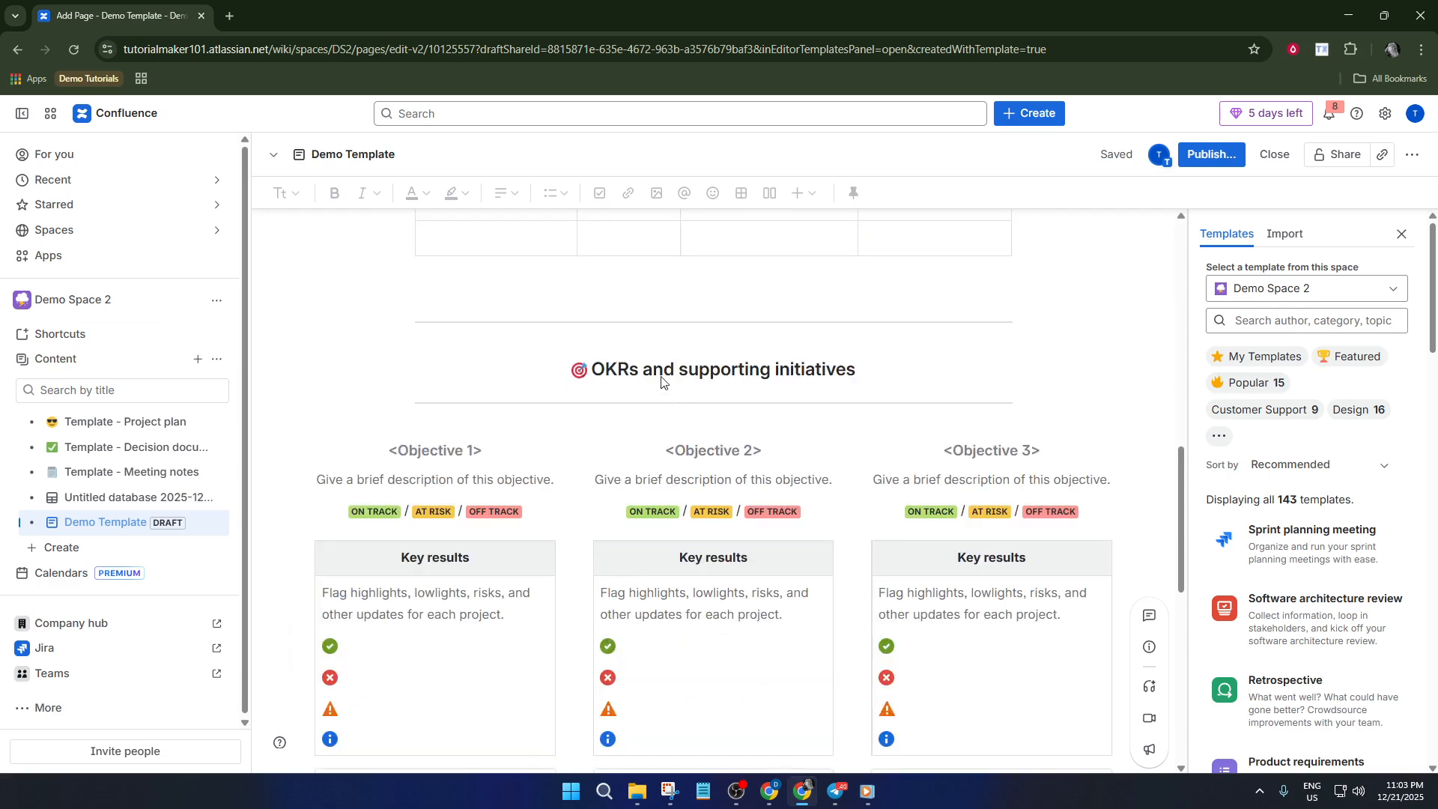
scroll(683, 479, down, 4)
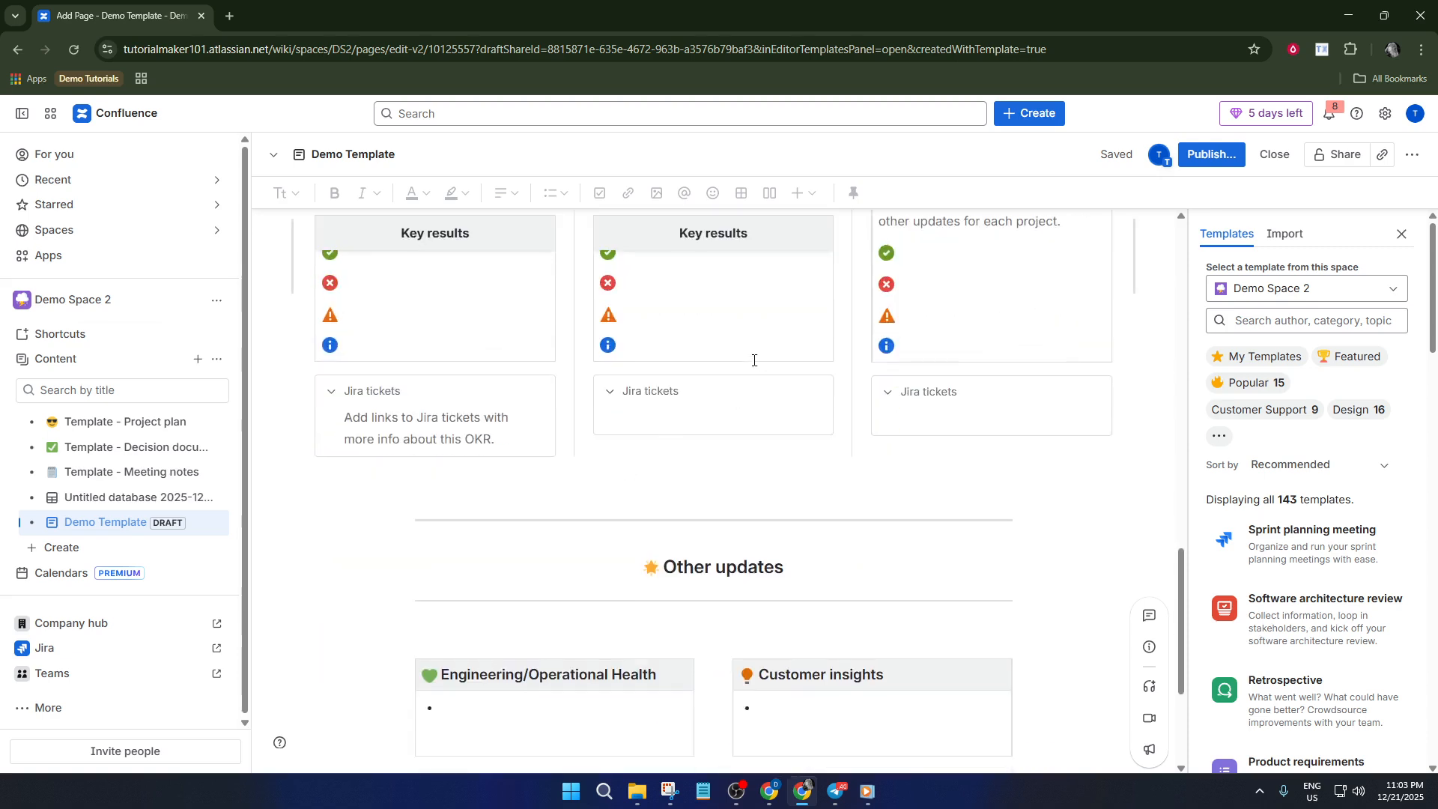
scroll(598, 341, up, 2)
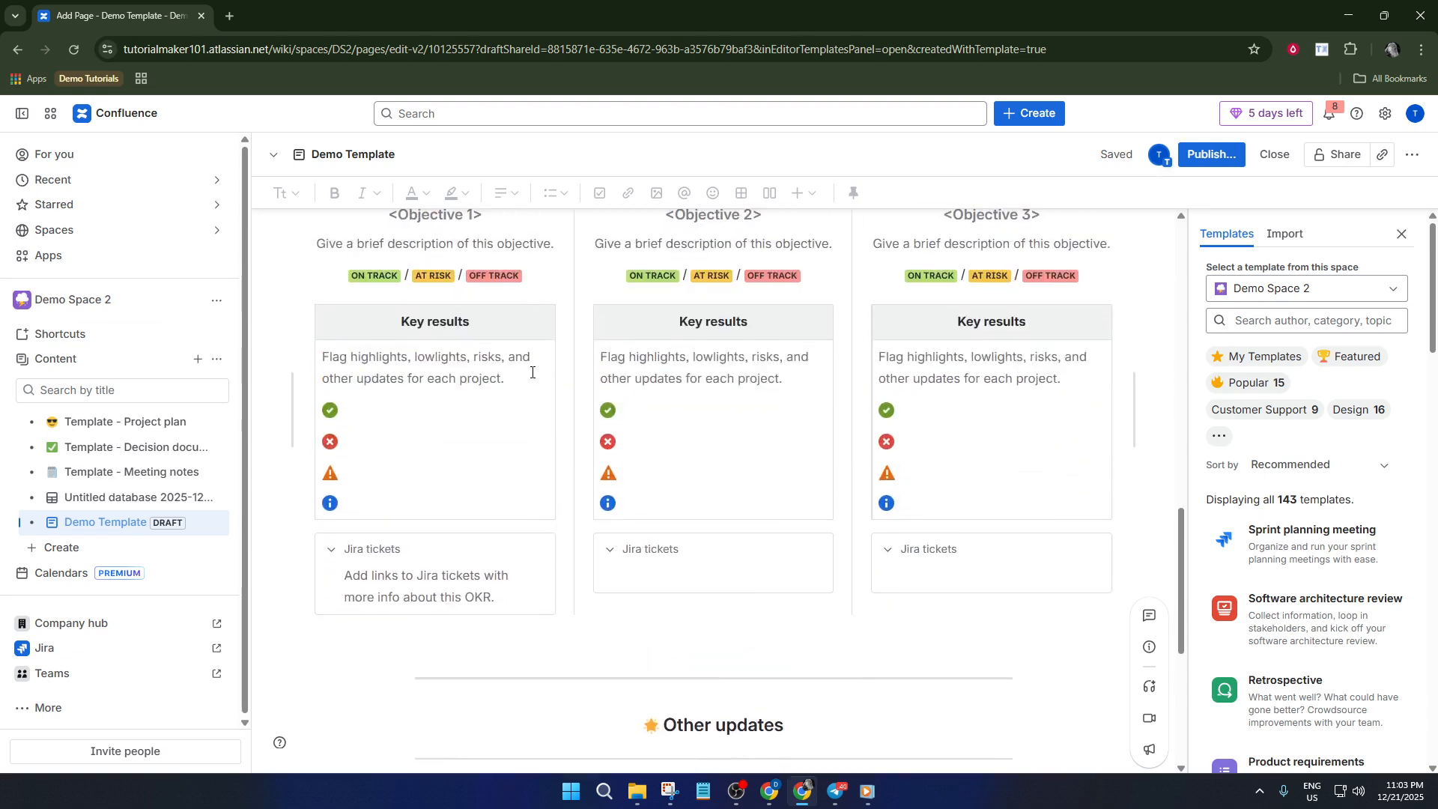
scroll(453, 337, up, 1)
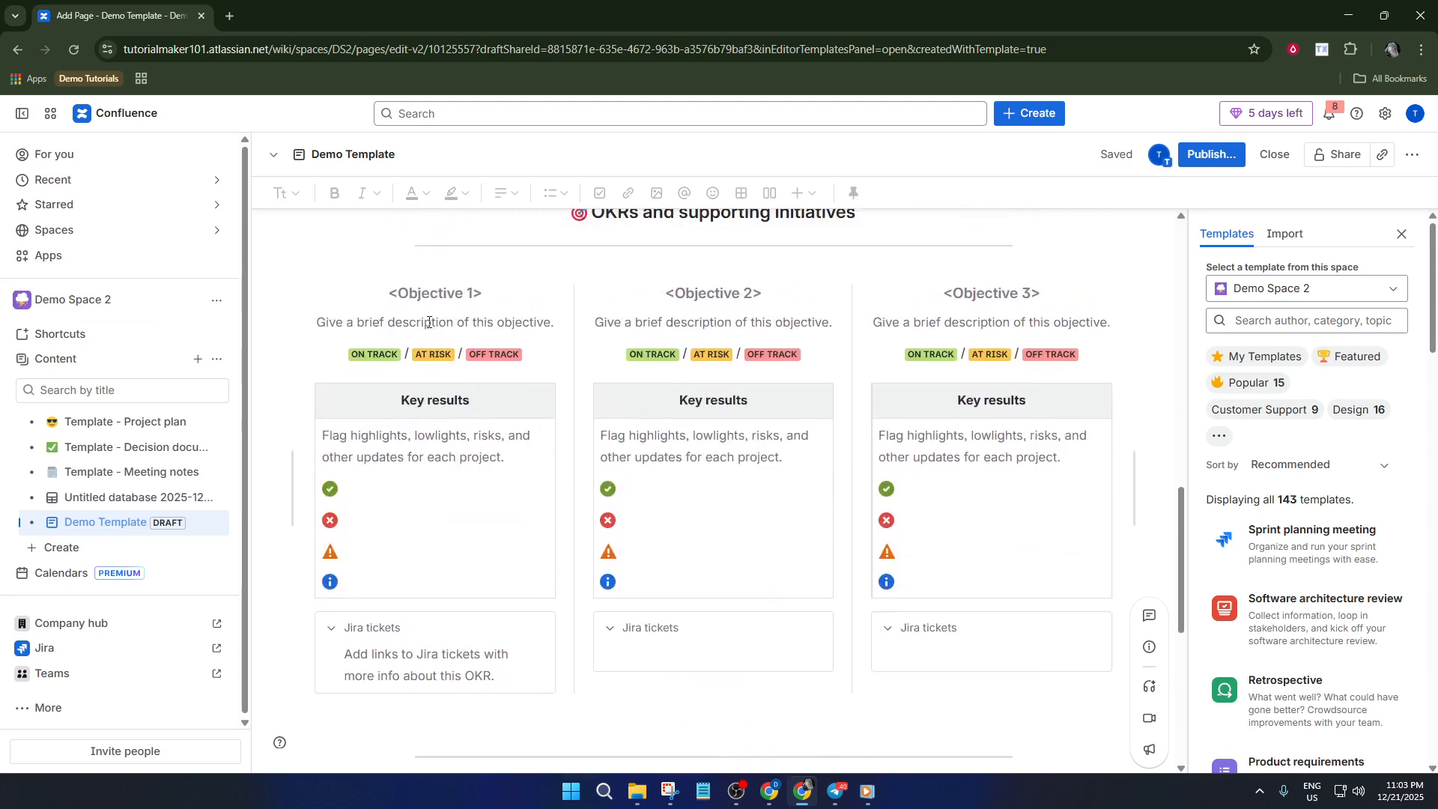
click(448, 297)
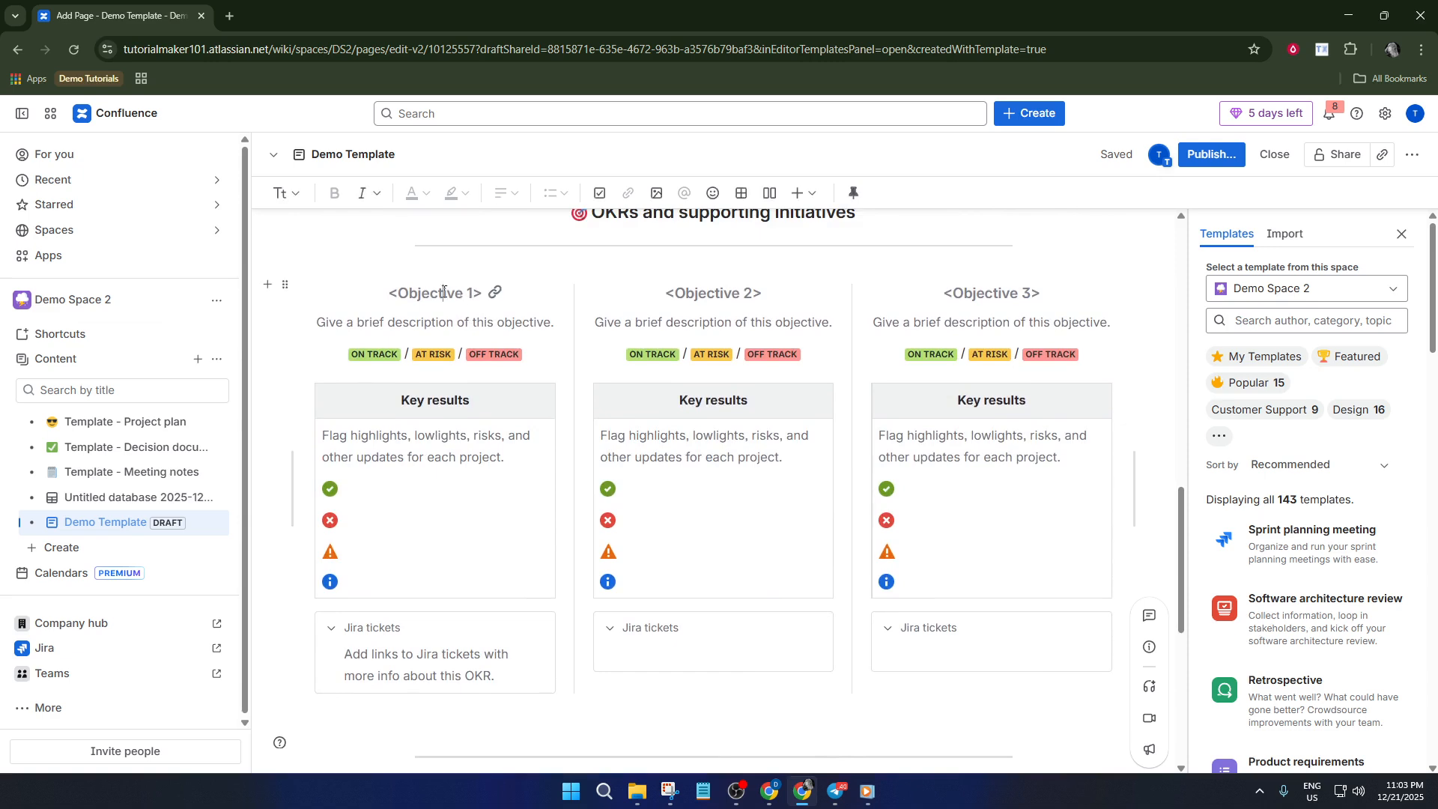
triple_click(443, 292)
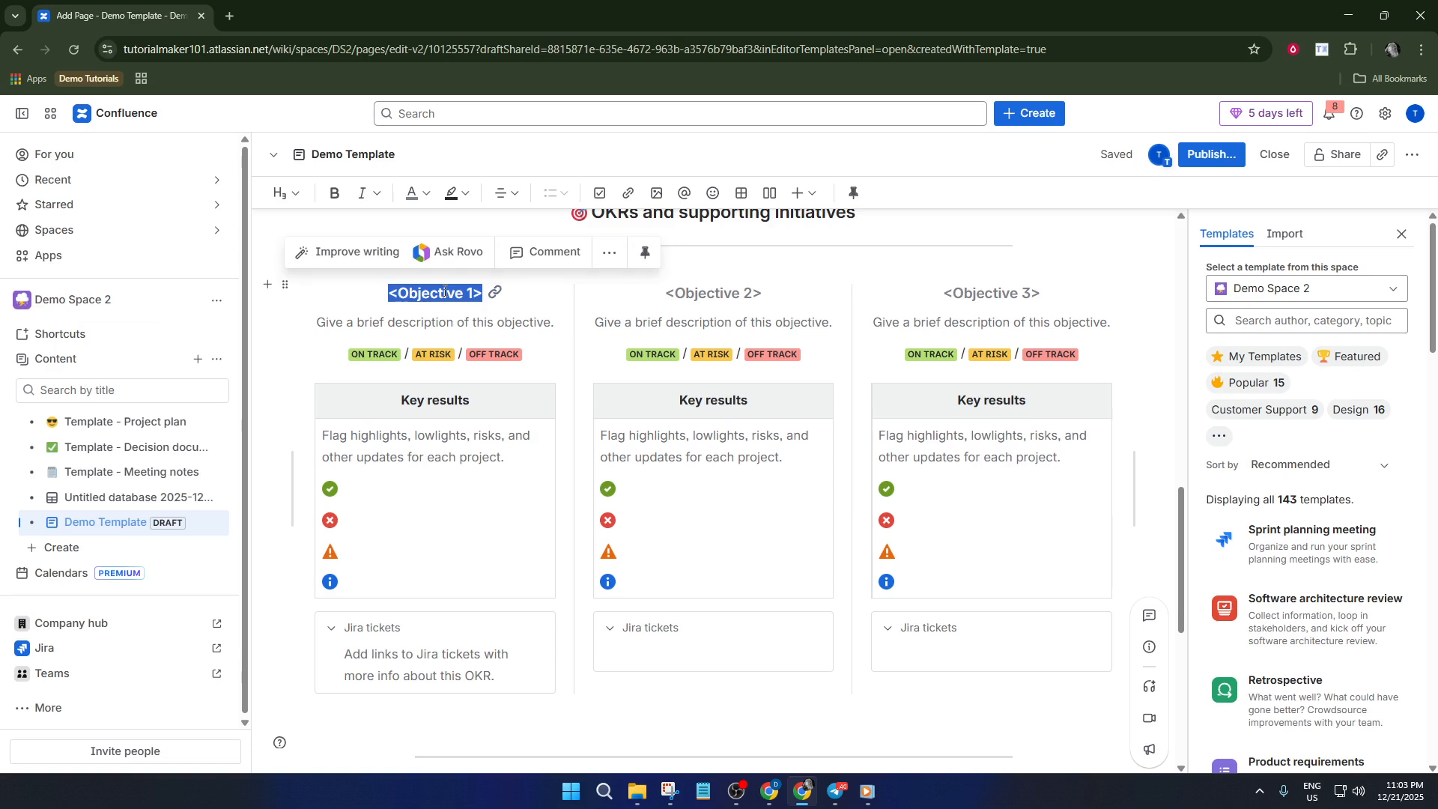
text(Check)
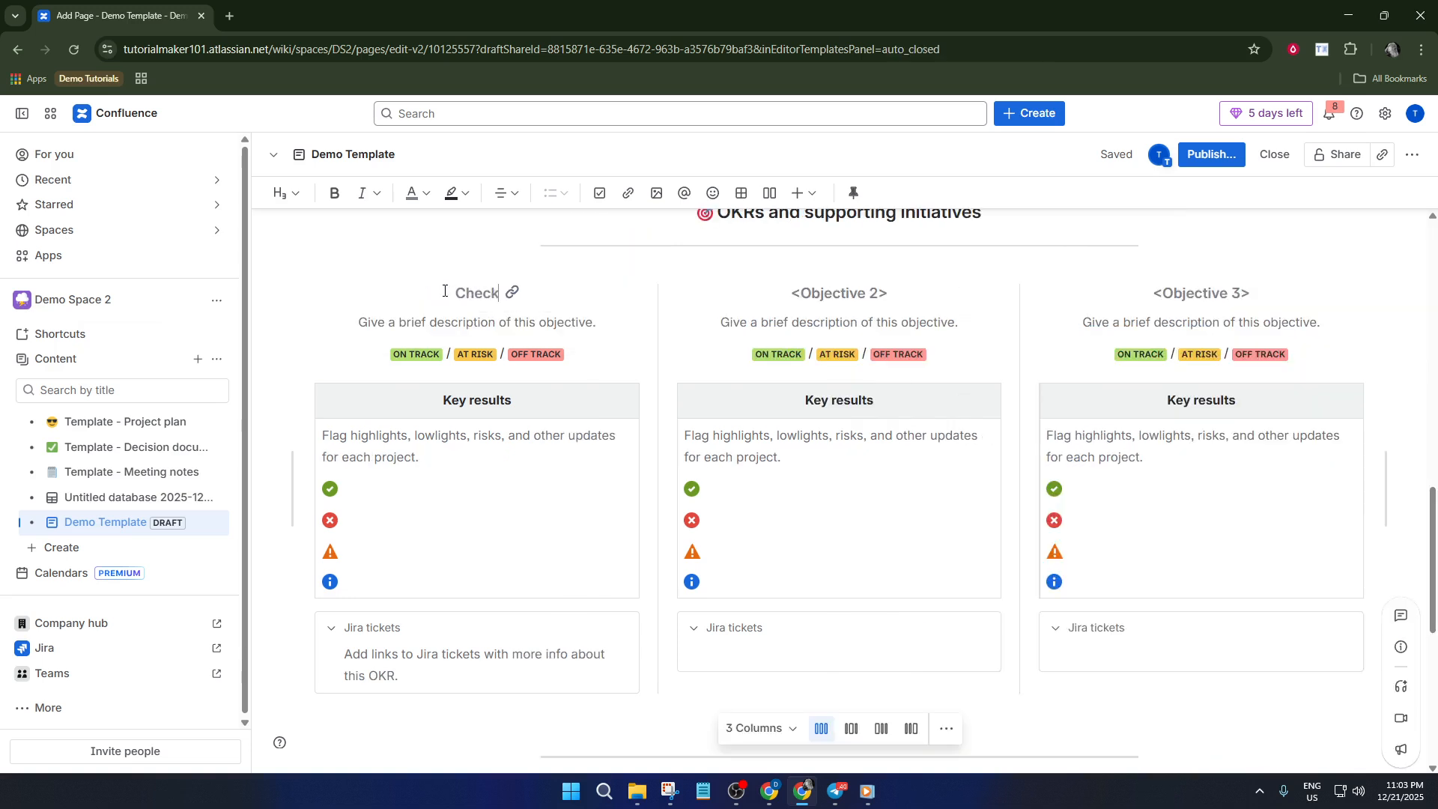
text(list 1)
double_click(846, 292)
Step: Bring up the element insertion list on an empty line below the Marketing Highlights and Competitor insights panels
scroll(482, 358, down, 4)
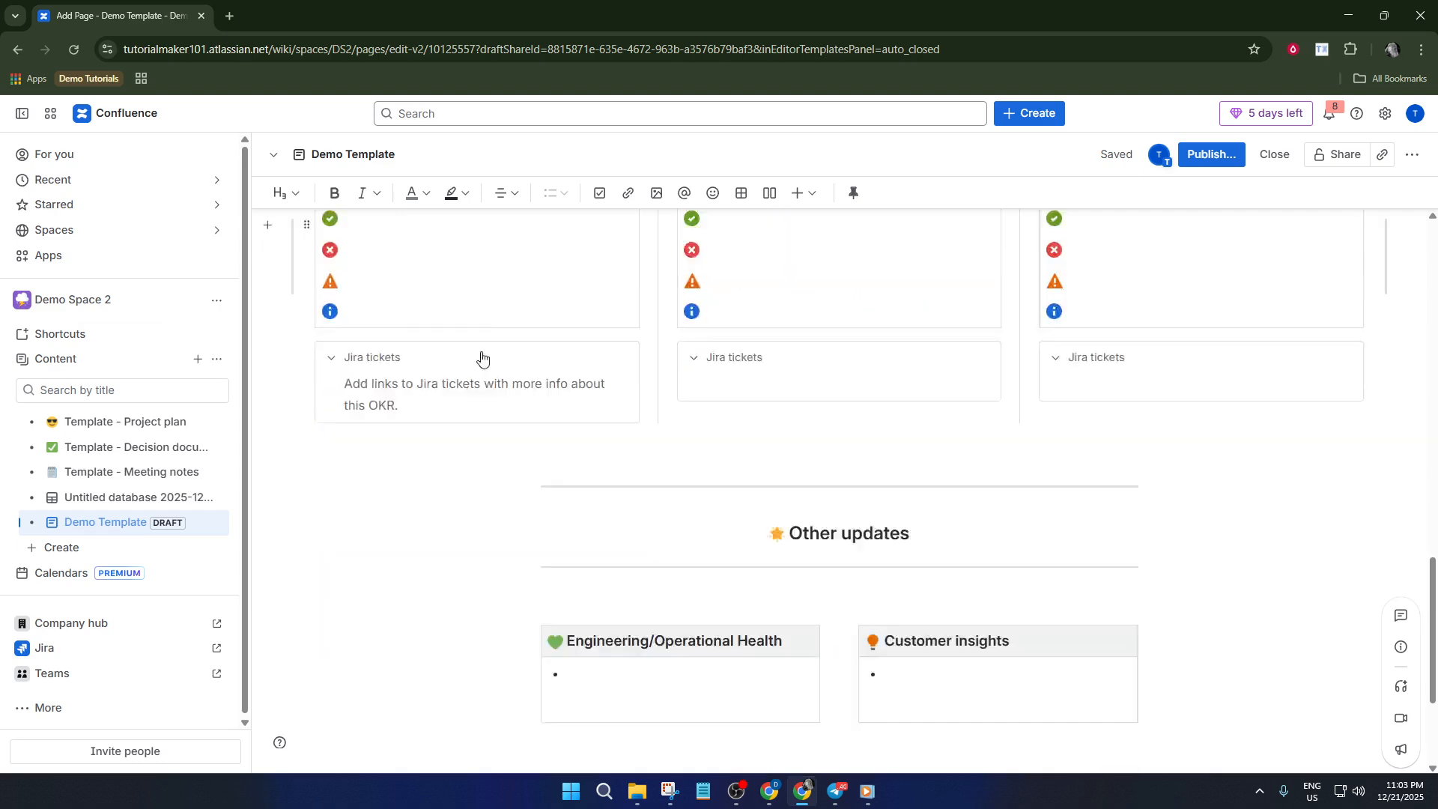
scroll(494, 371, down, 3)
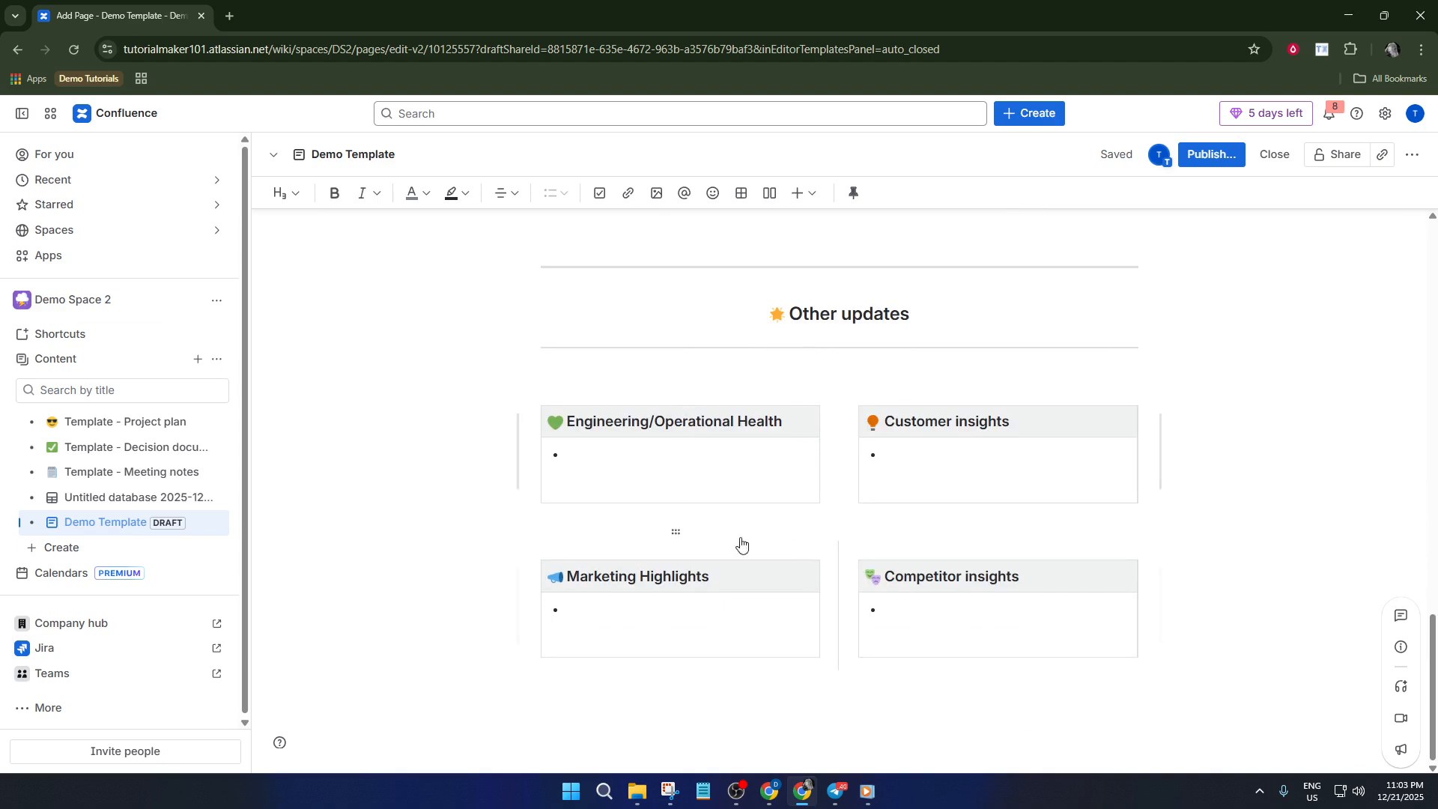
click(649, 678)
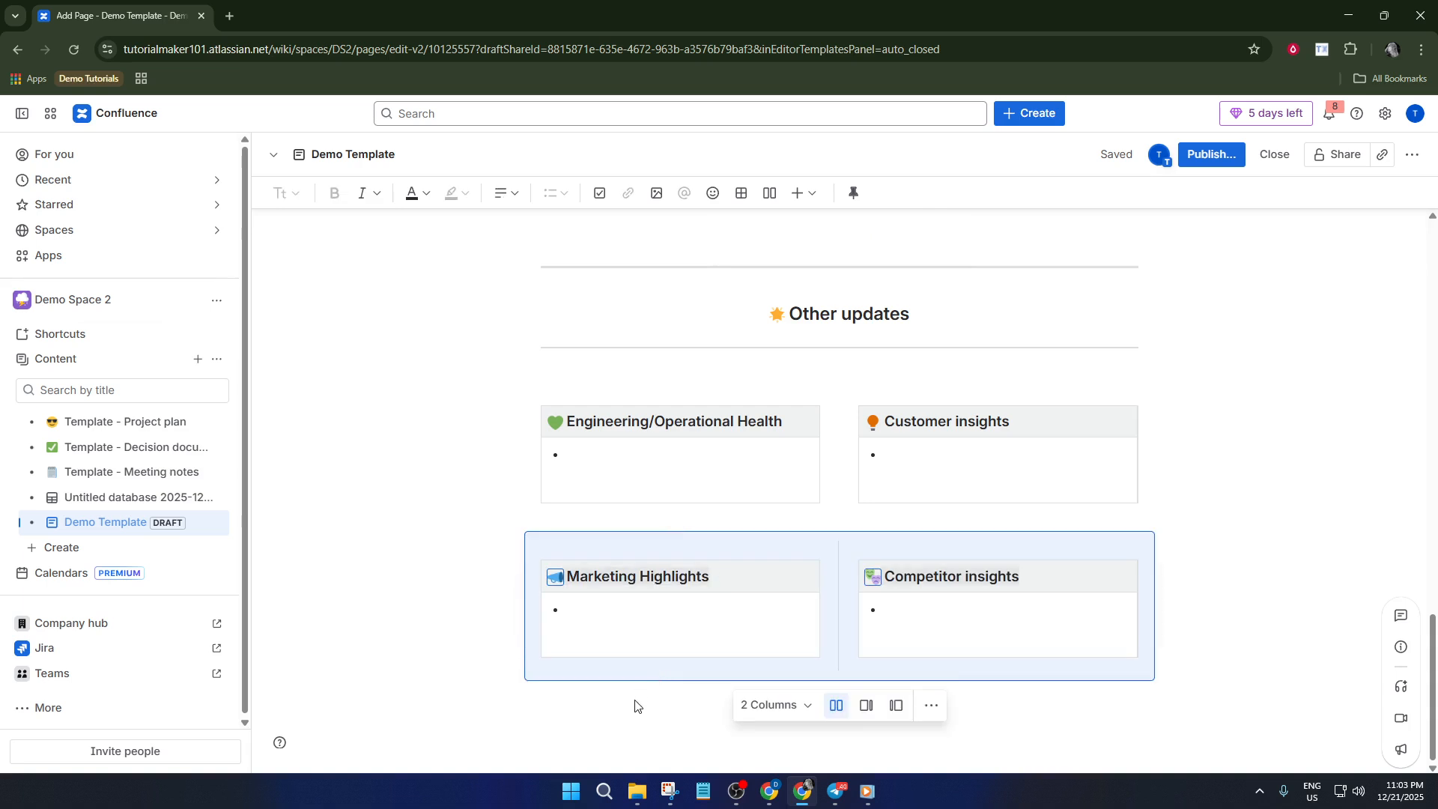
click(635, 704)
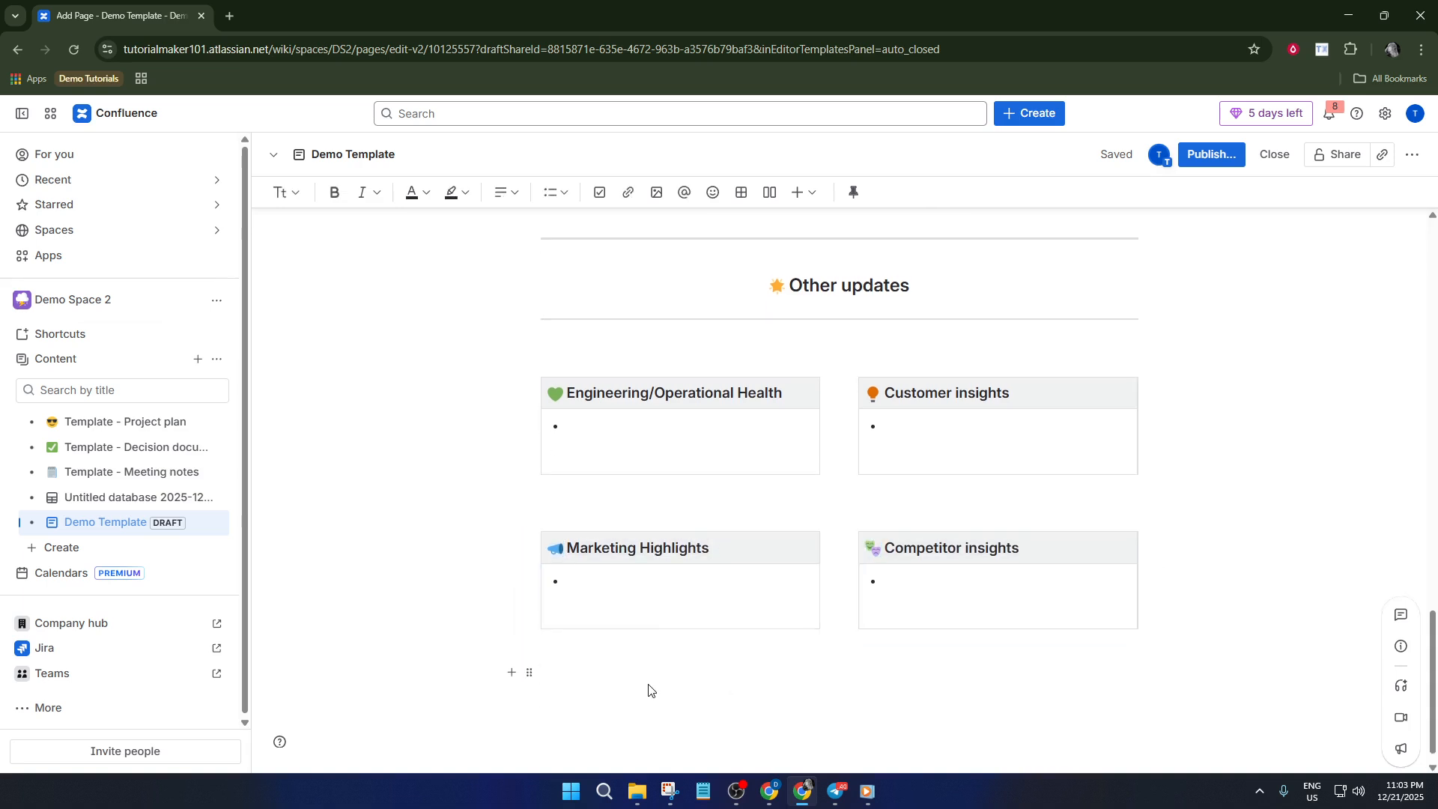
text(/)
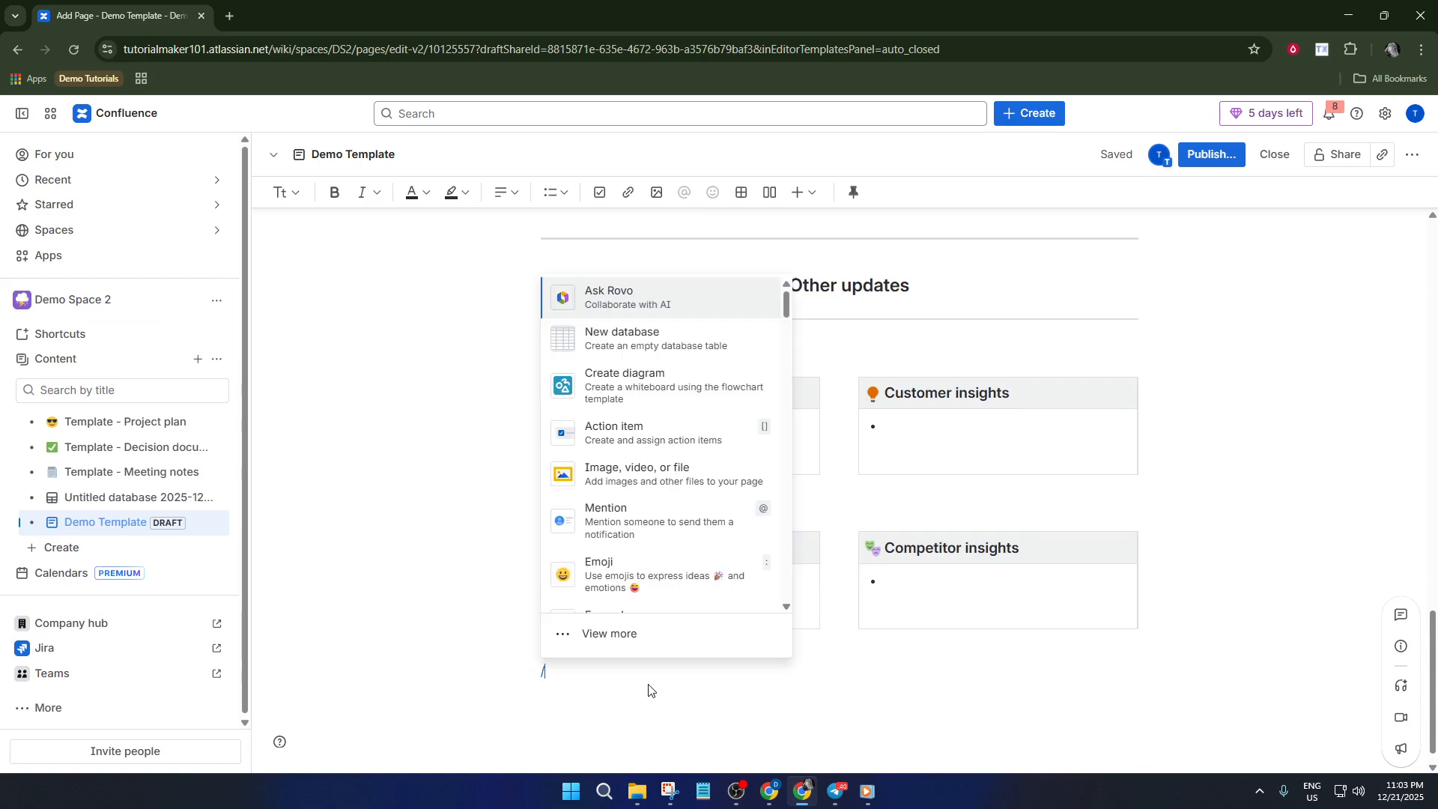
text(te)
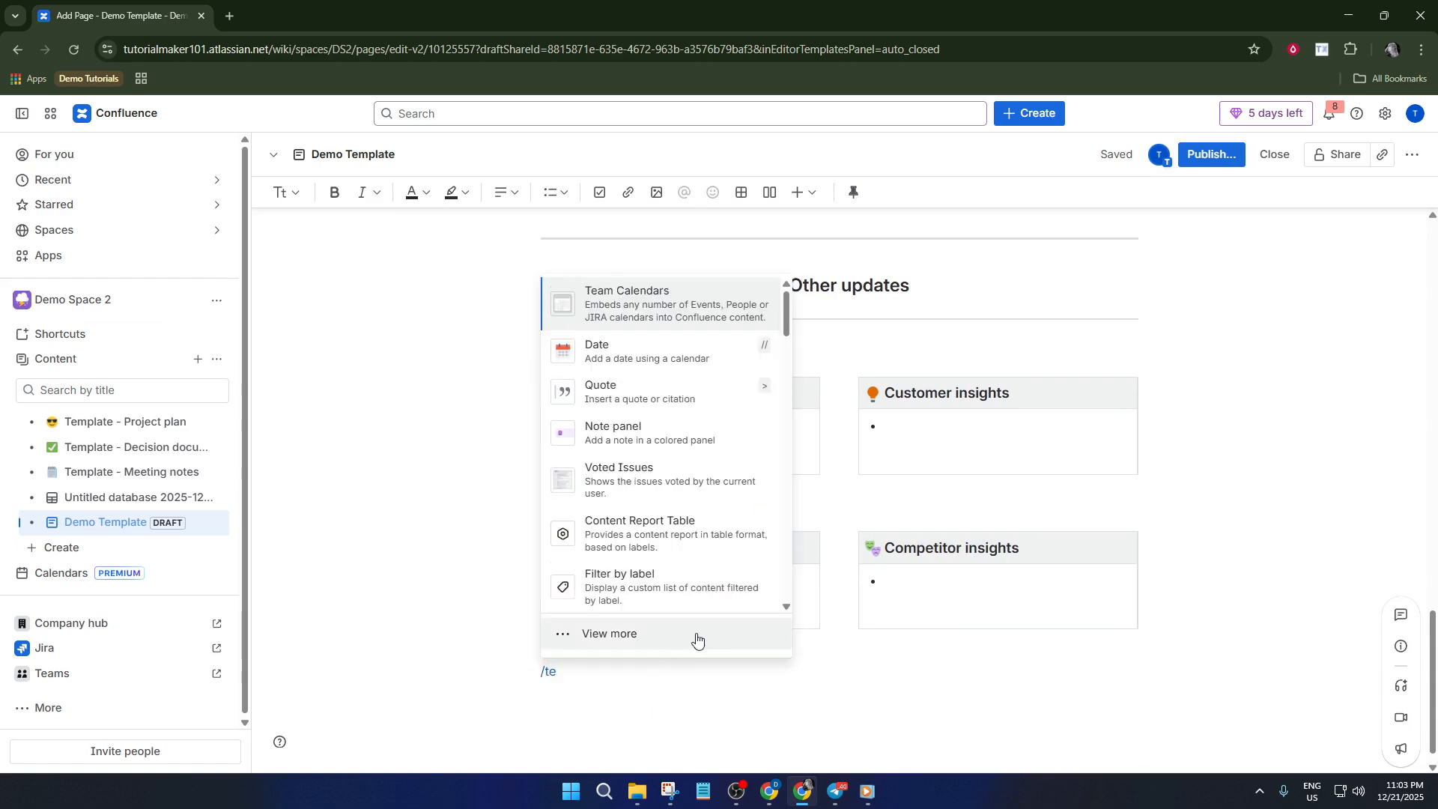
text(xt)
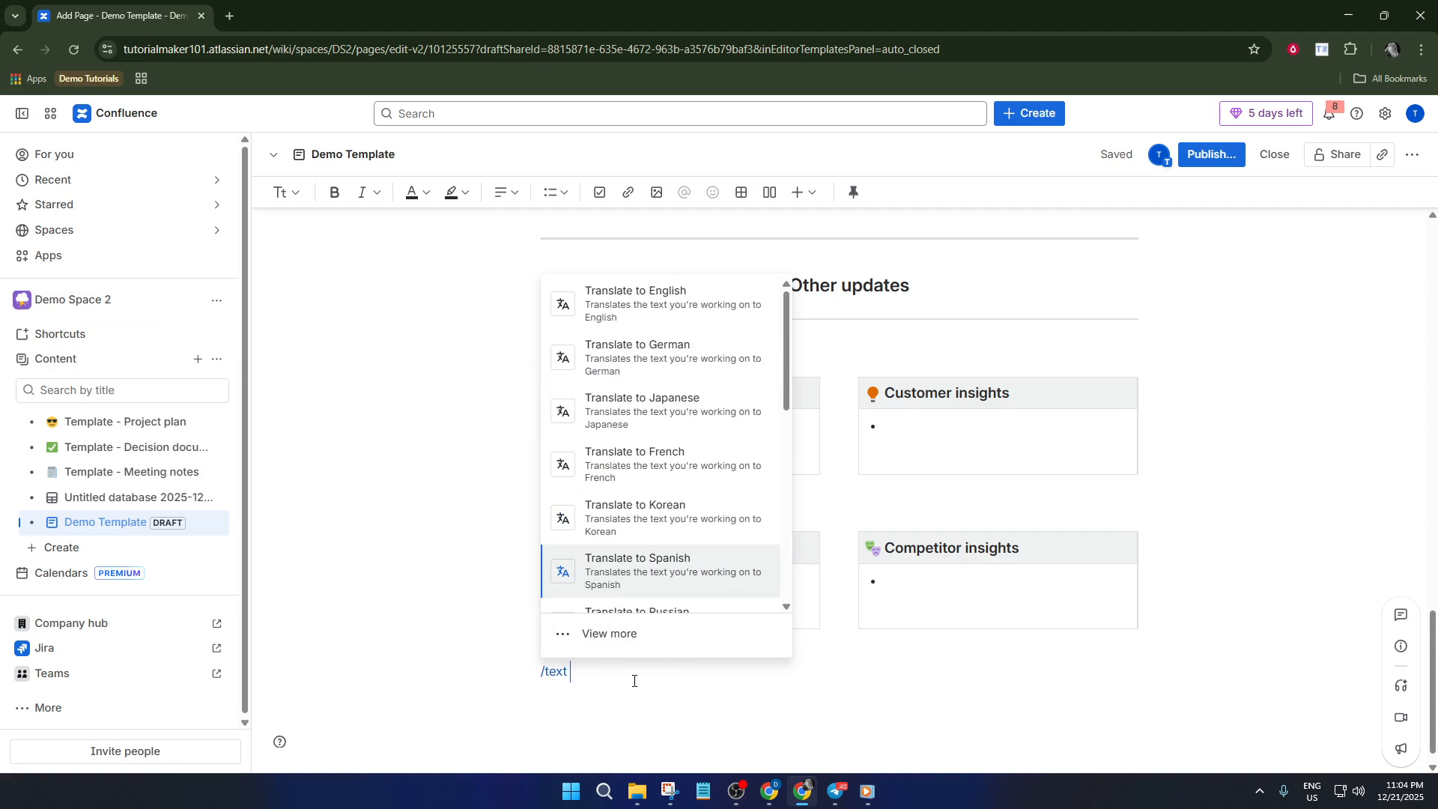
key(BackSpace)
key(BackSpace)
key(BackSpace)
key(BackSpace)
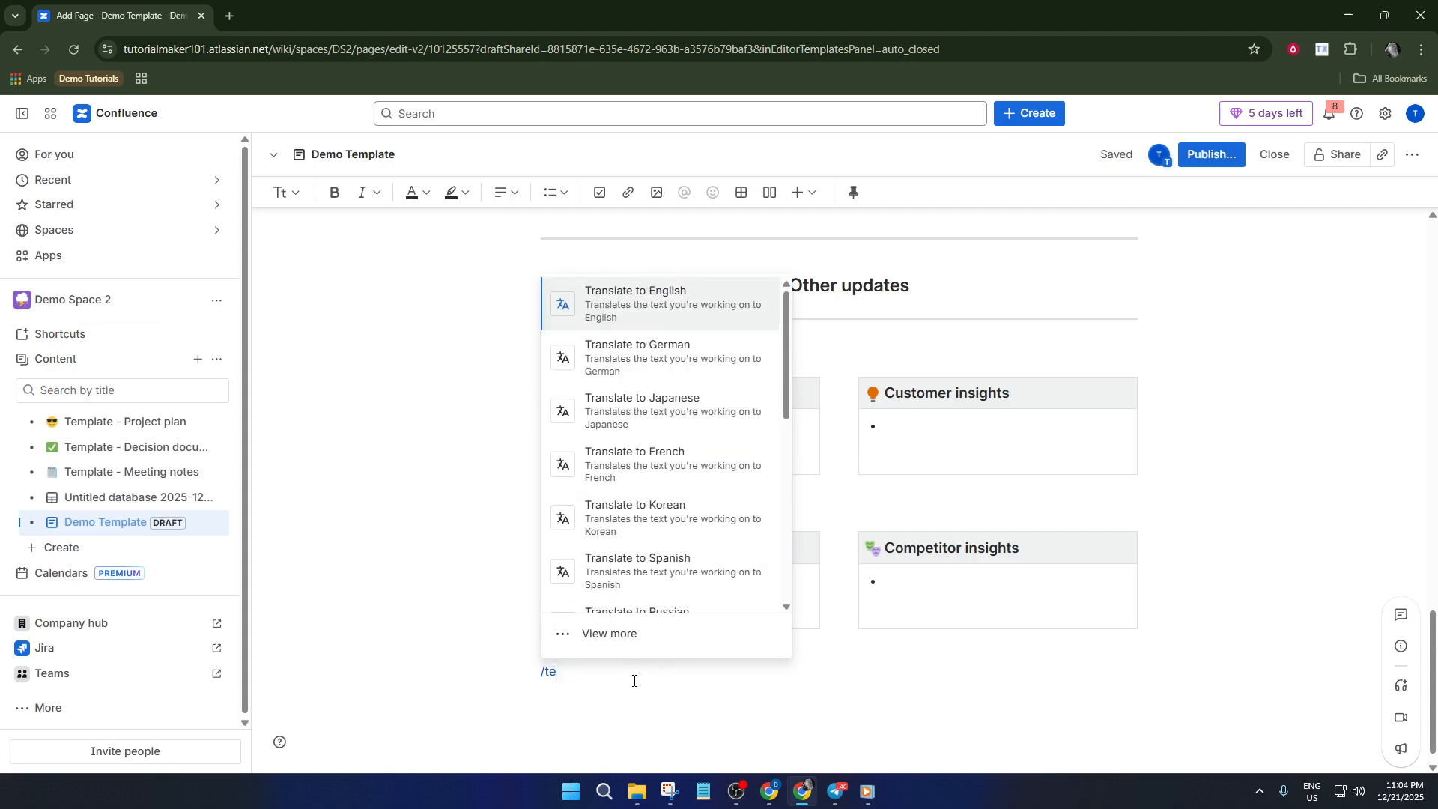
Step: Find the database elements with "data" and insert a new empty database at the end of the page
text(data)
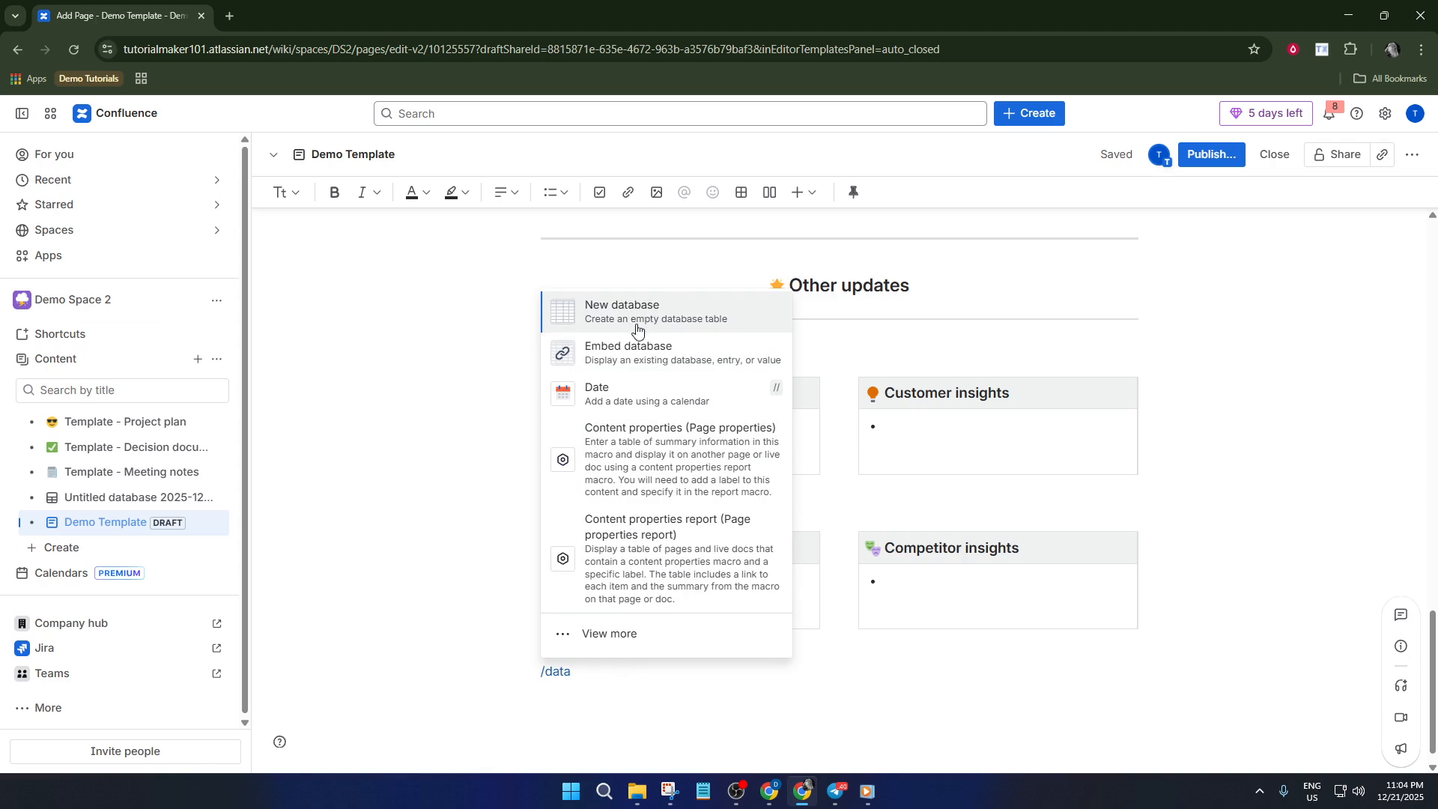
click(652, 309)
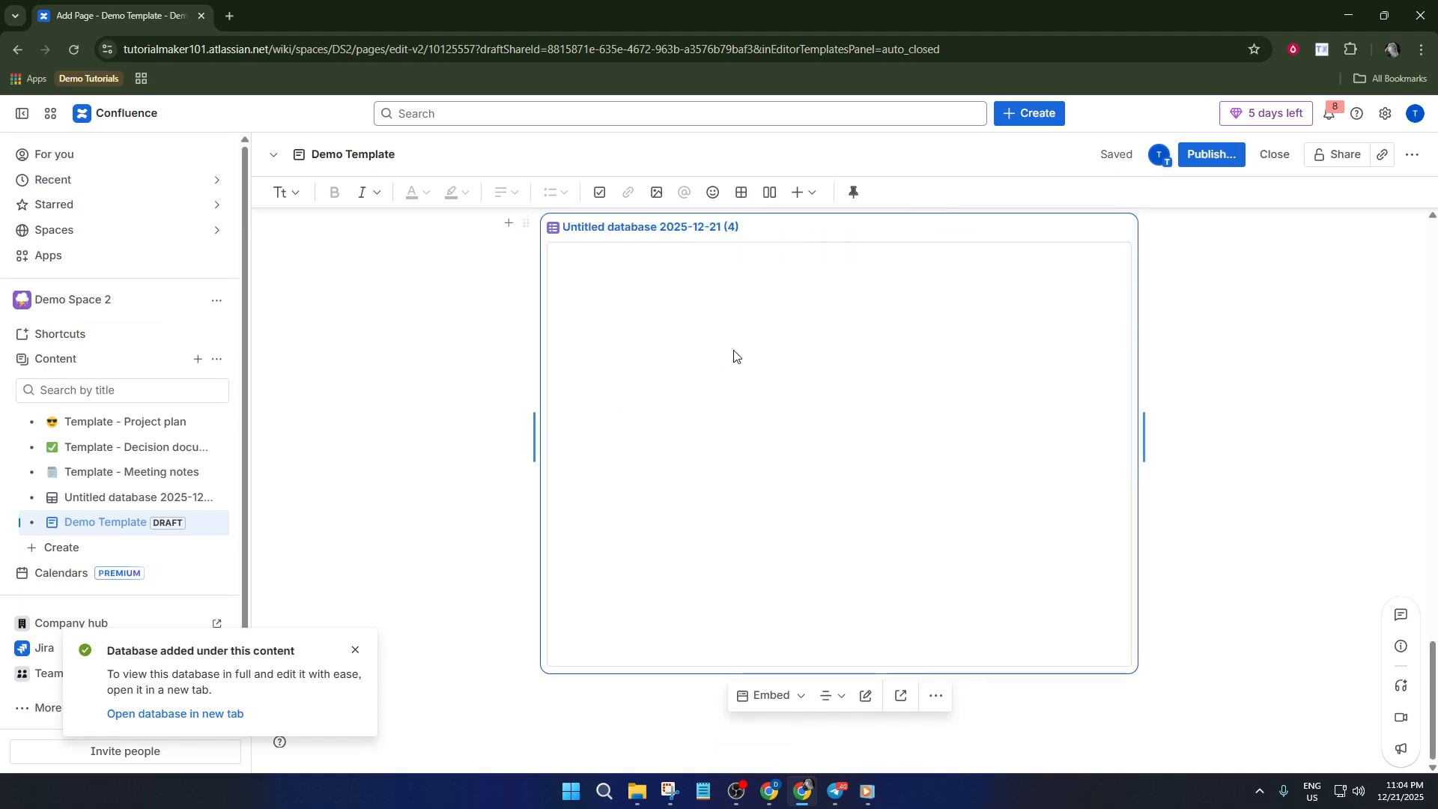
Step: Rename the Change column header in the Business review table to "Assignee"
scroll(713, 385, up, 12)
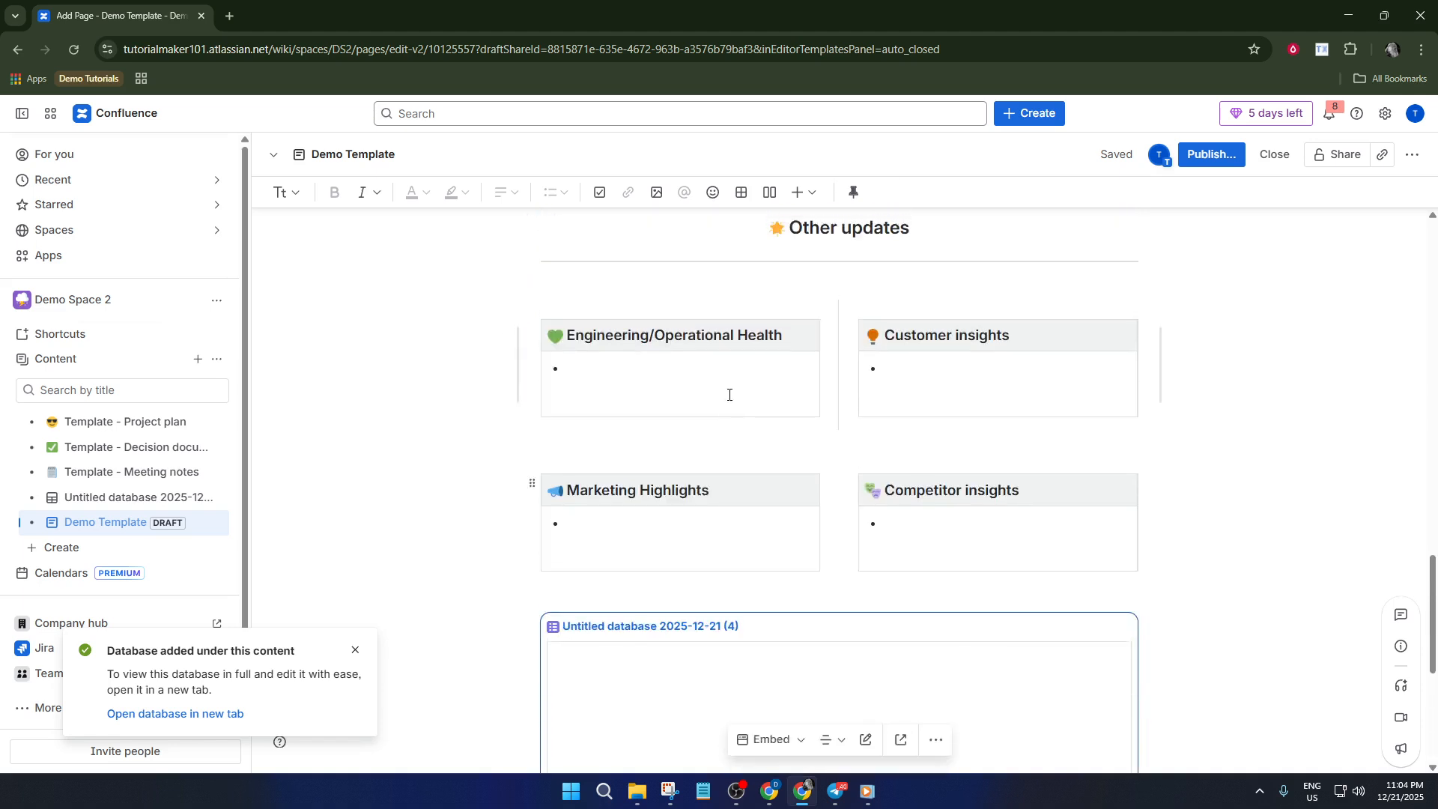
scroll(726, 396, up, 7)
scroll(724, 395, down, 4)
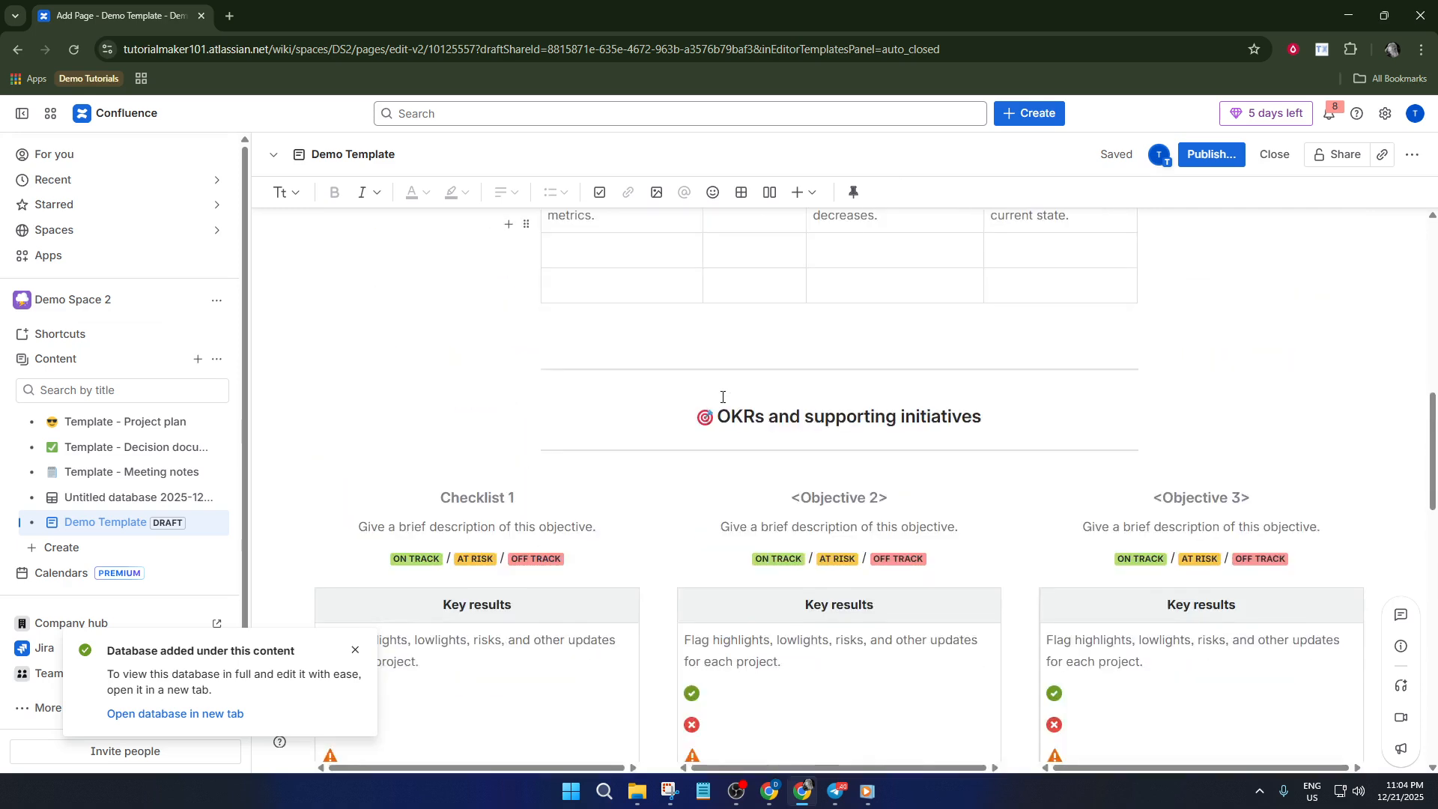
scroll(722, 396, up, 3)
scroll(779, 426, up, 1)
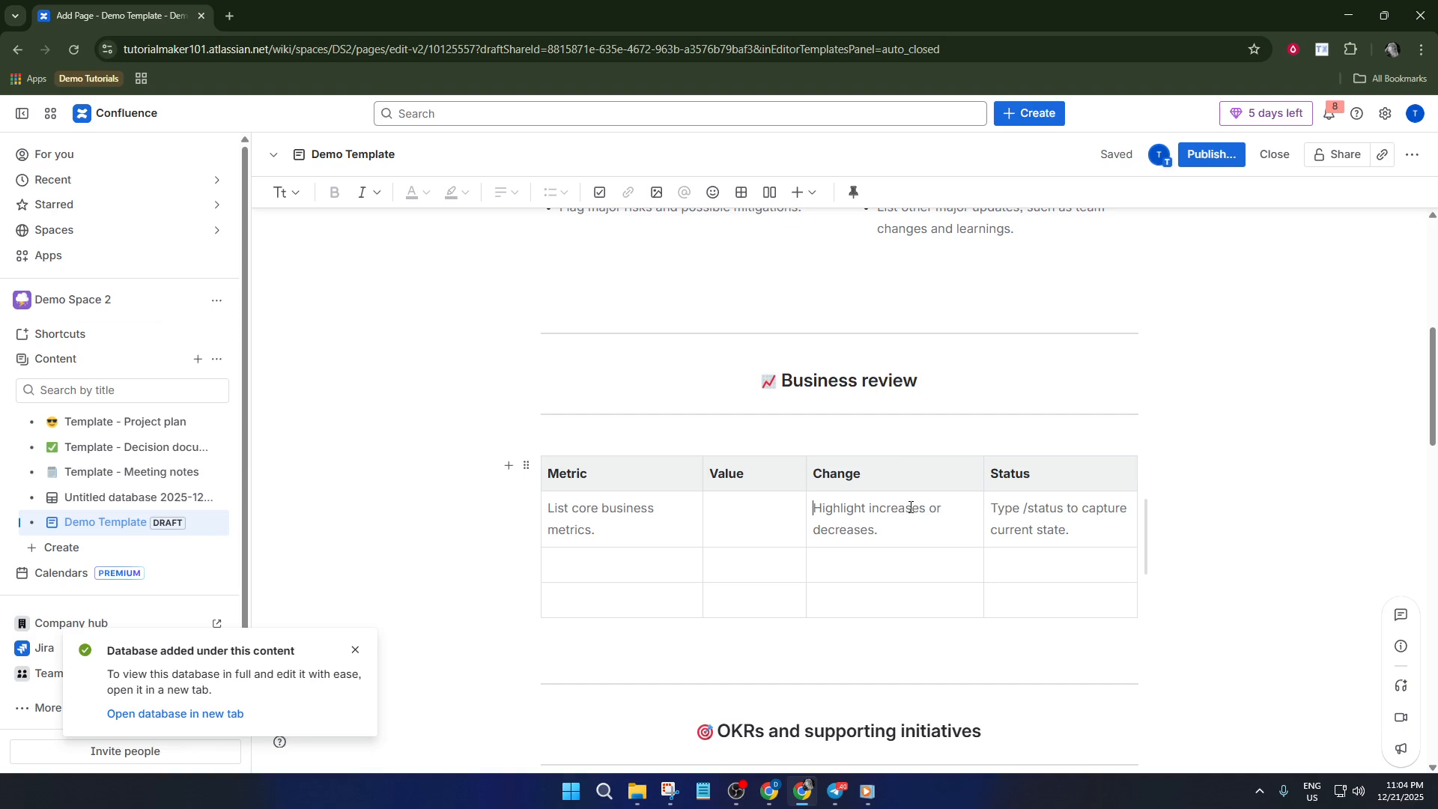
double_click(880, 486)
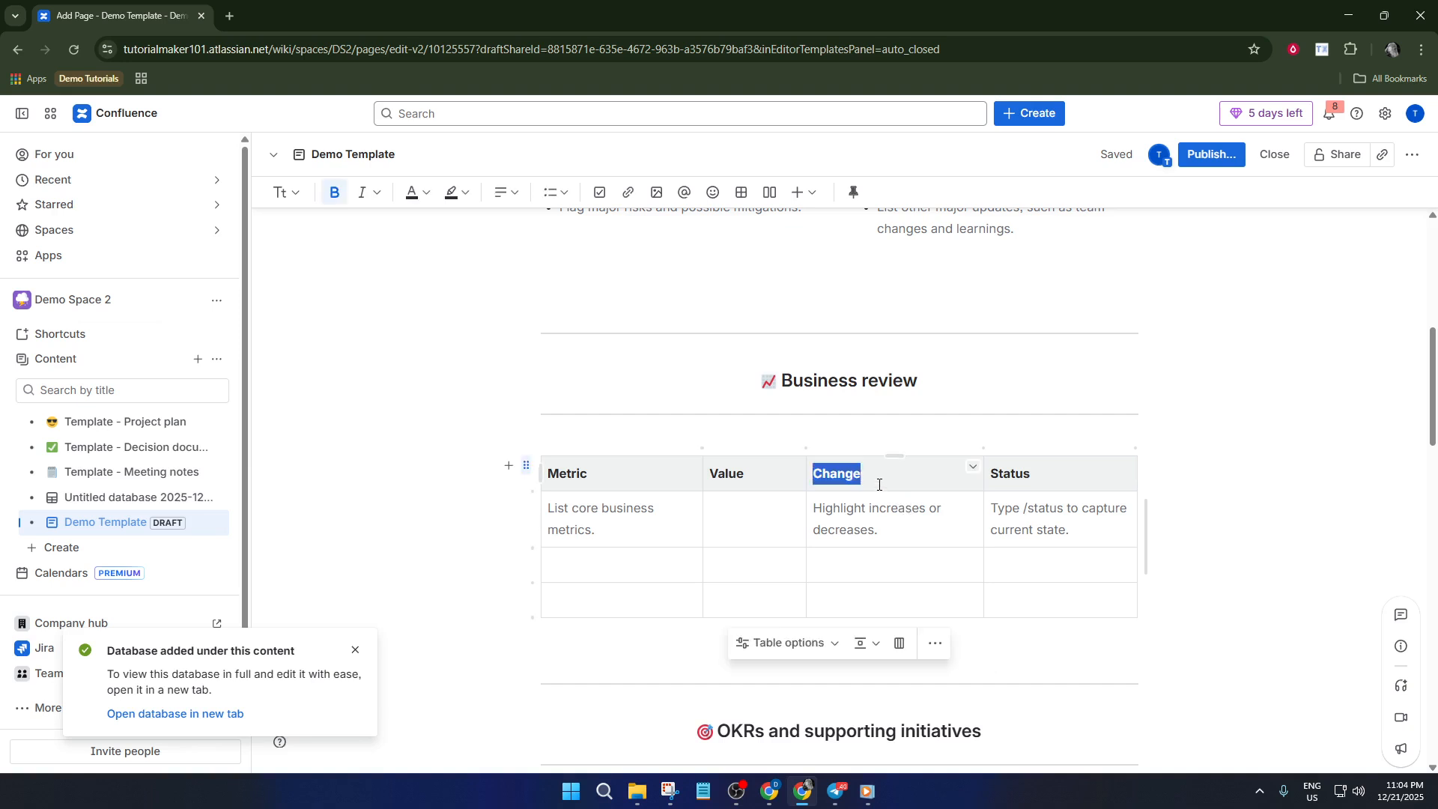
text(Assi)
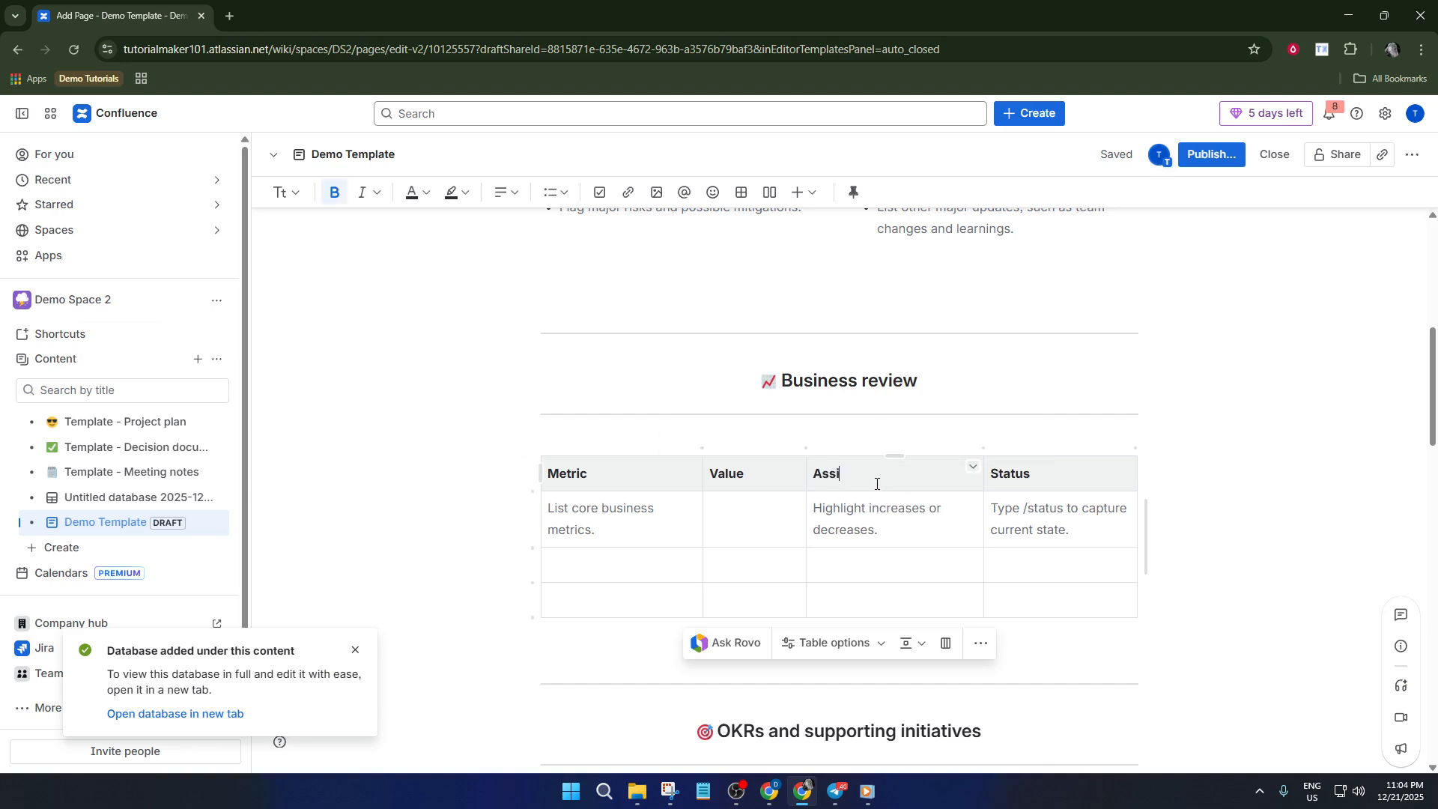
text(gnee)
Step: Mention the team Team Demo in the first cell of the Assignee column
click(868, 523)
text(@)
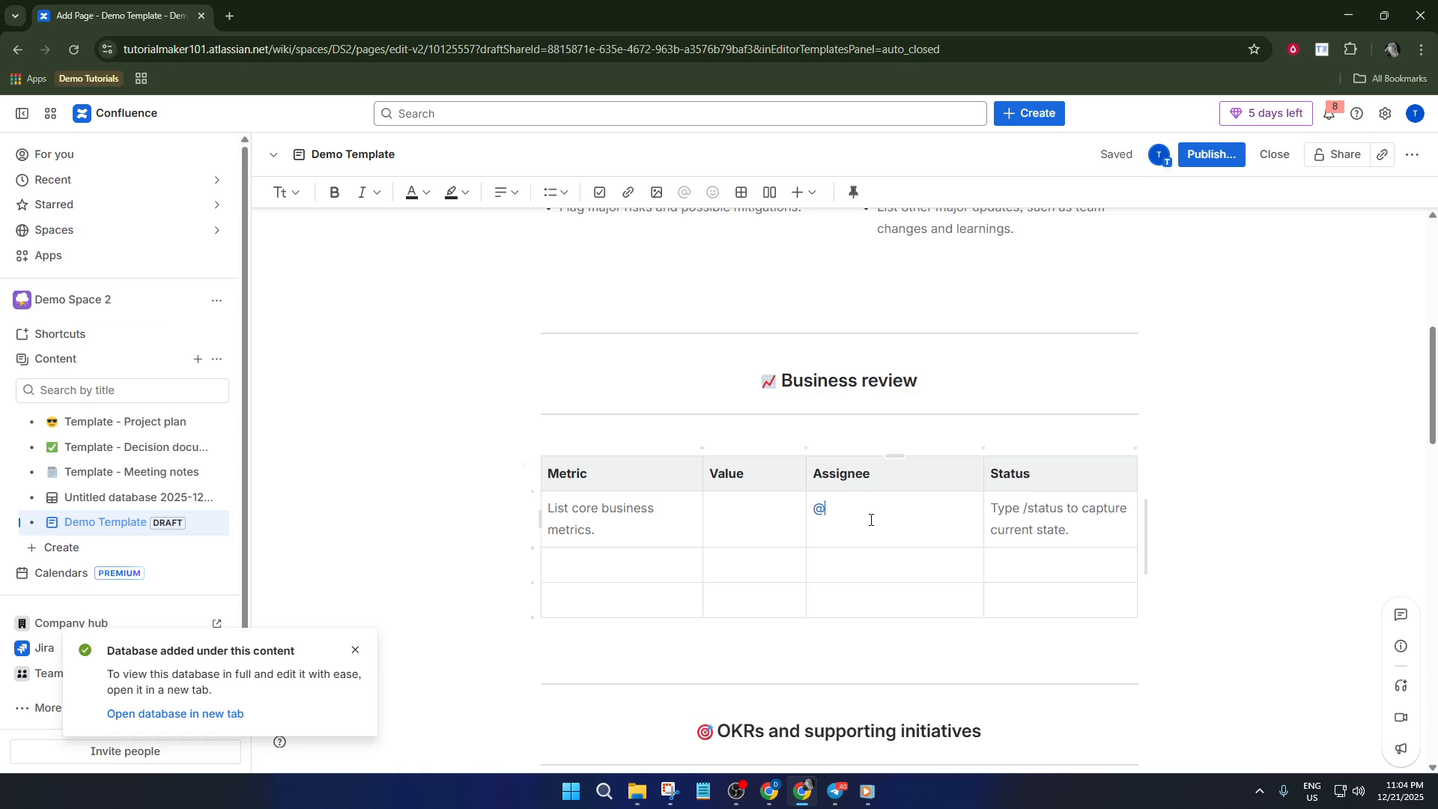
text(dem)
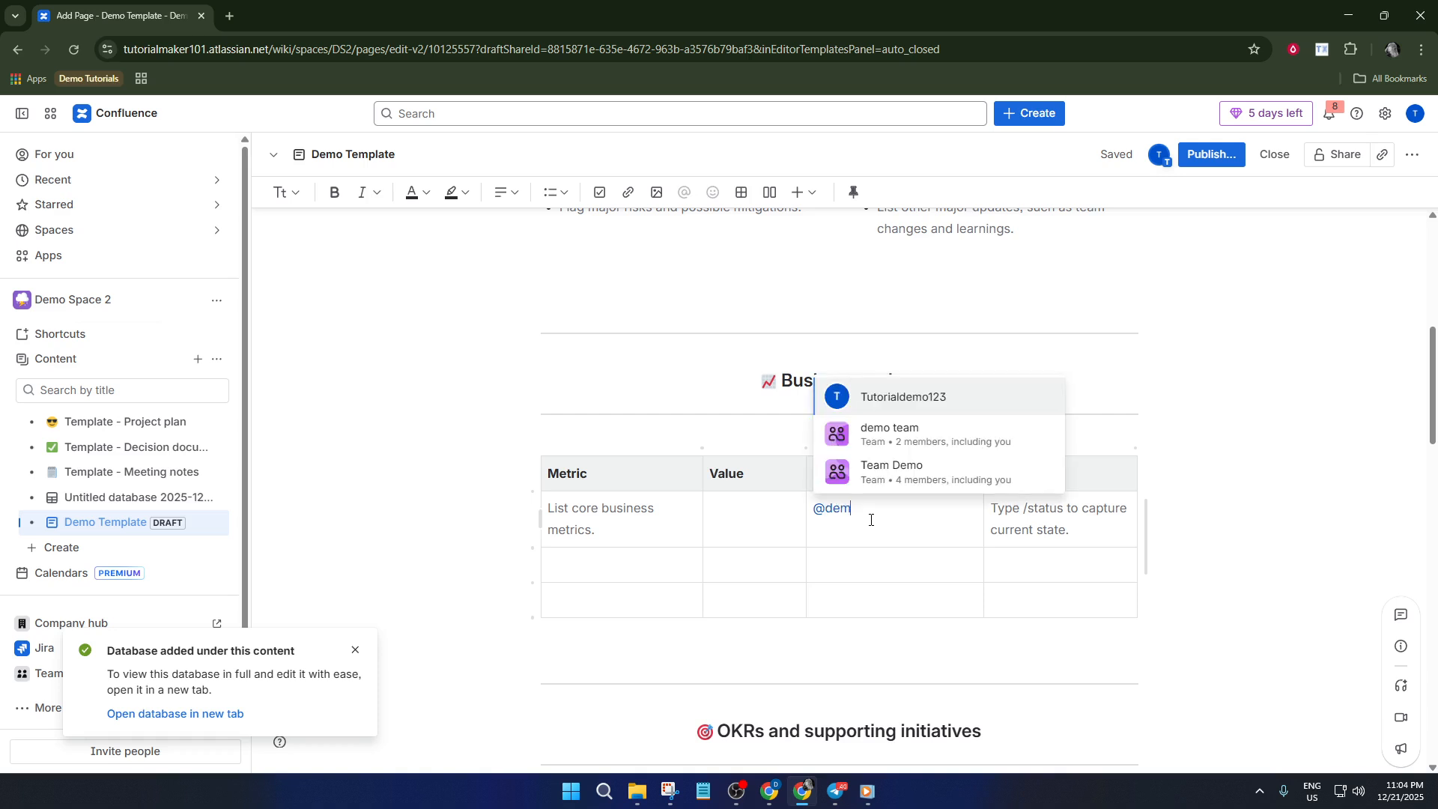
text(o)
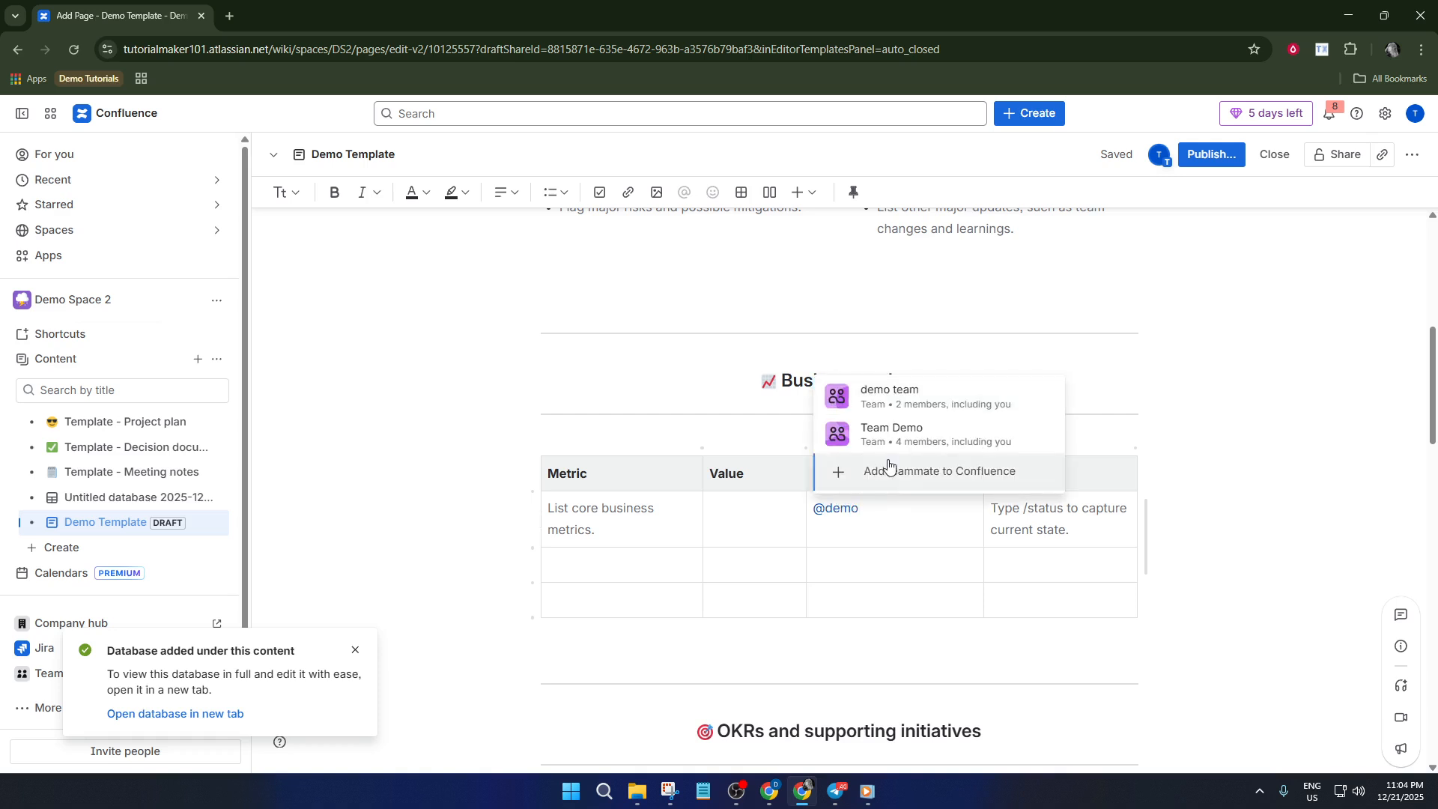
click(908, 433)
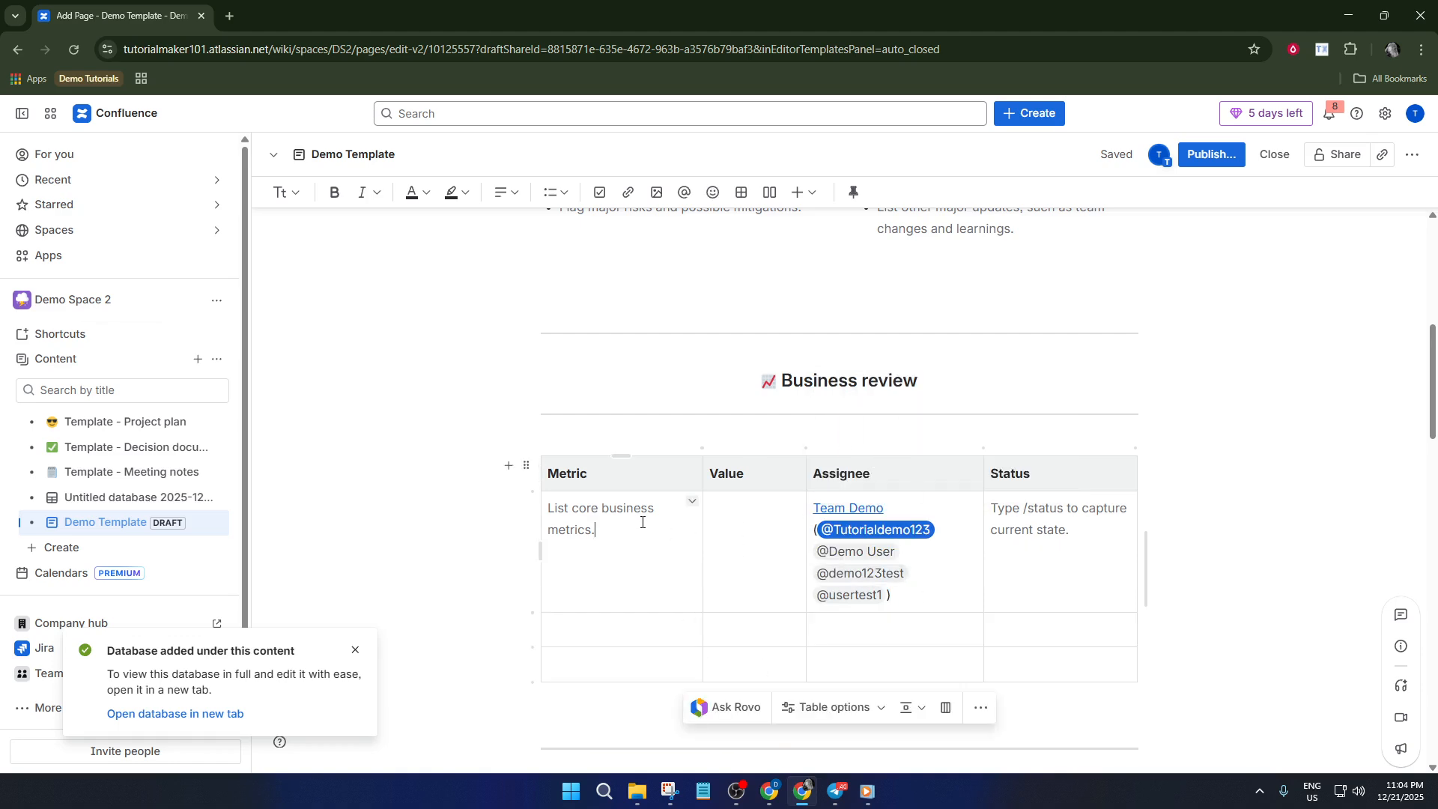
Step: Rename the Metric column header in the Business review table to "Task 1"
drag(643, 522, 611, 479)
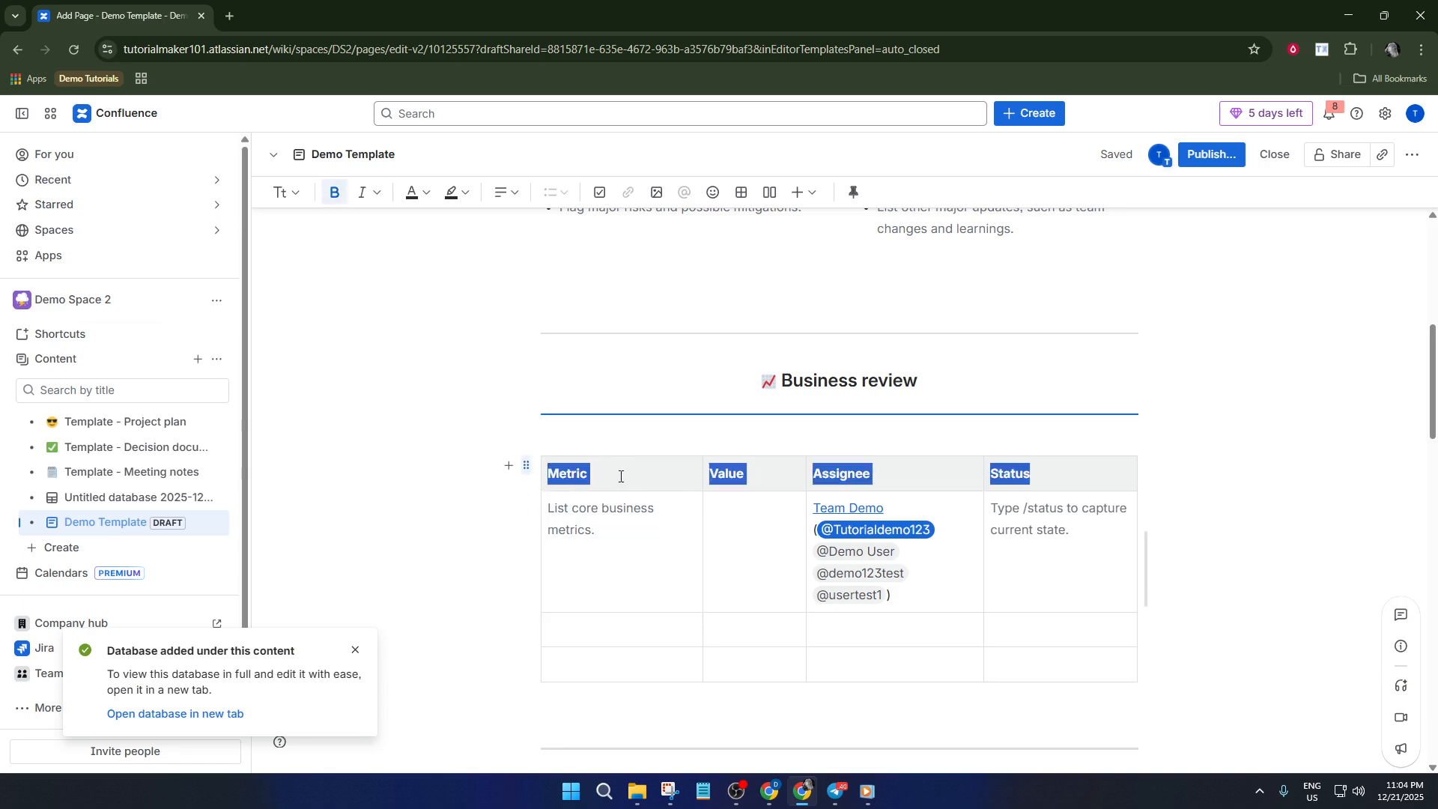
click(582, 472)
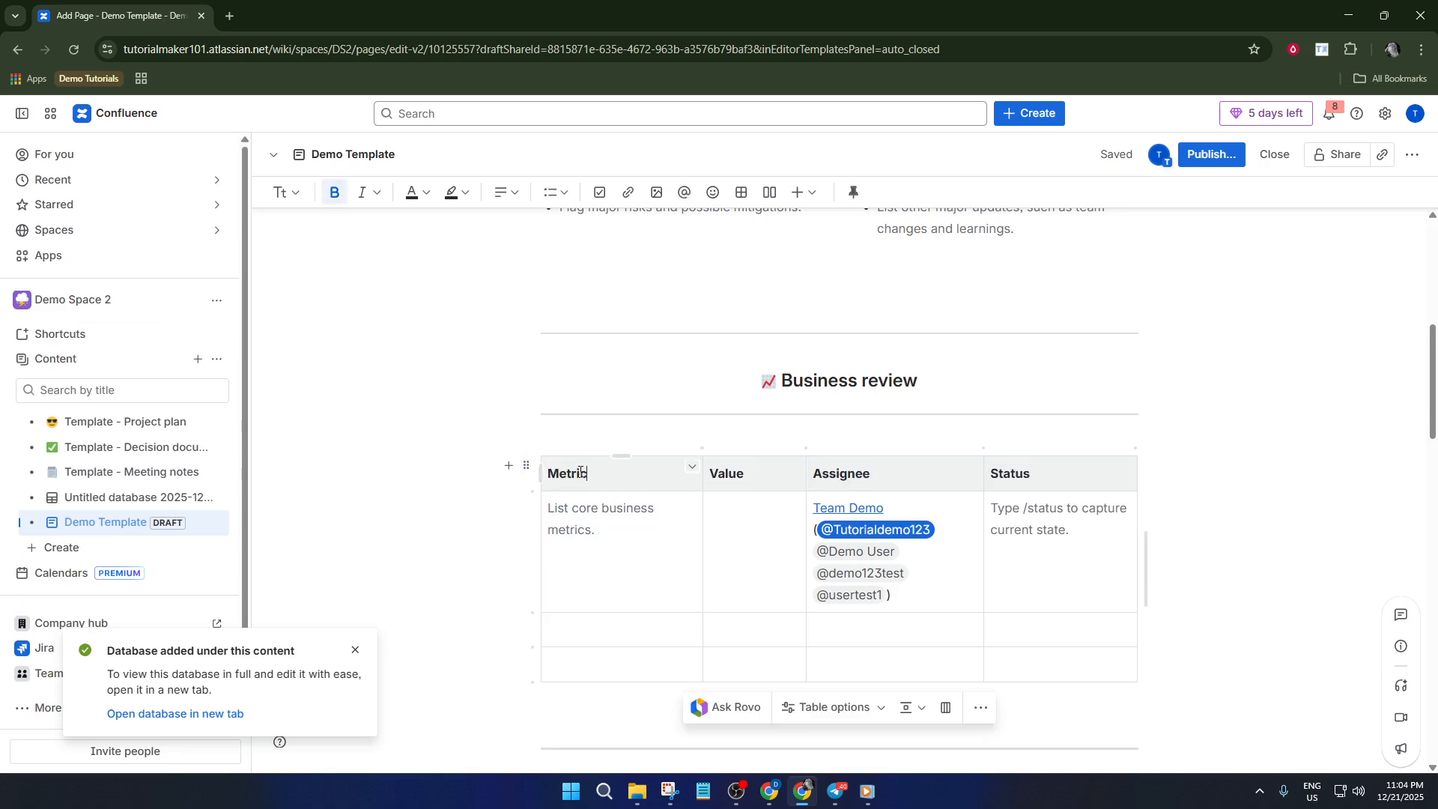
triple_click(599, 472)
text(Task 1)
click(614, 548)
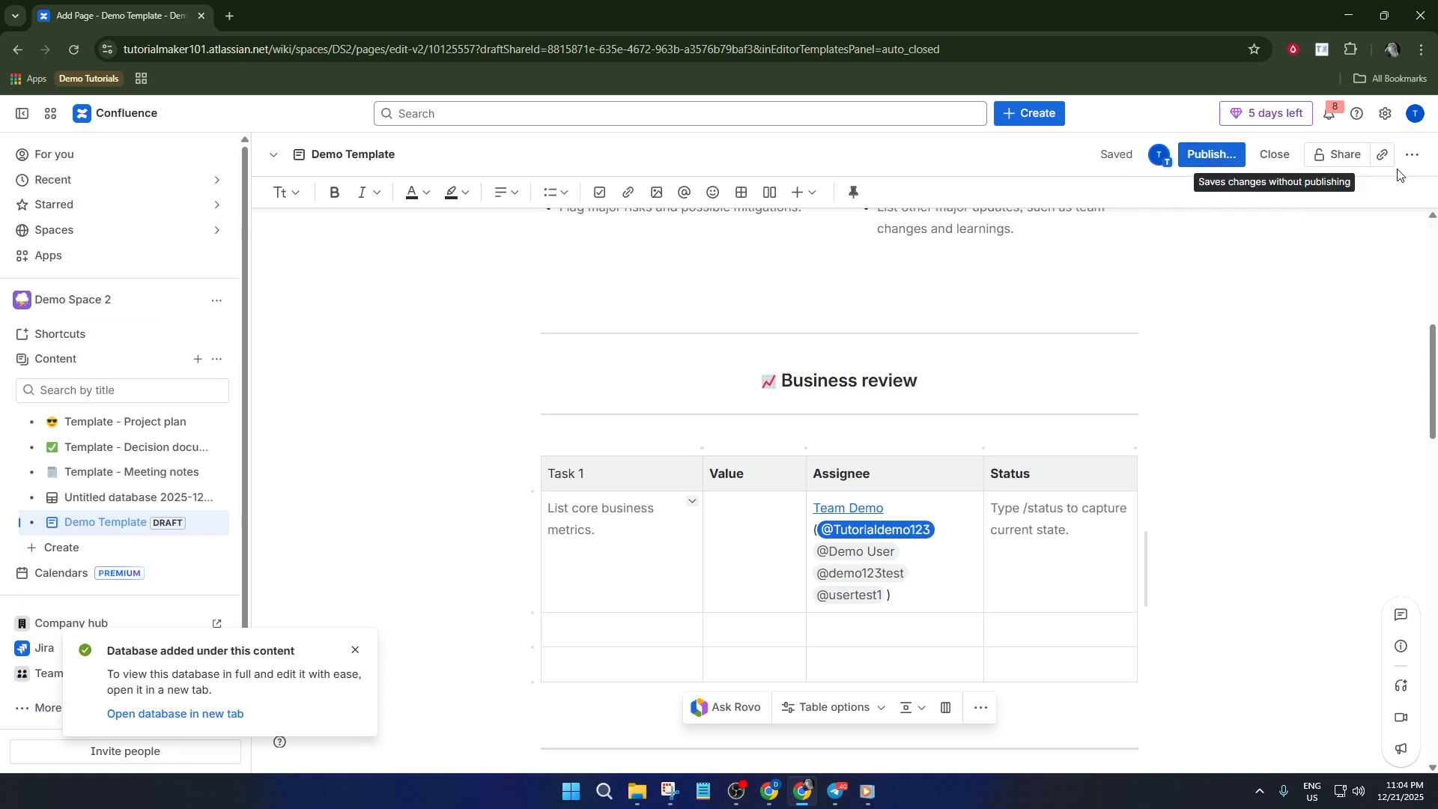
Step: Go to the global templates and blueprints settings in Confluence administration and start a new global template
click(1385, 114)
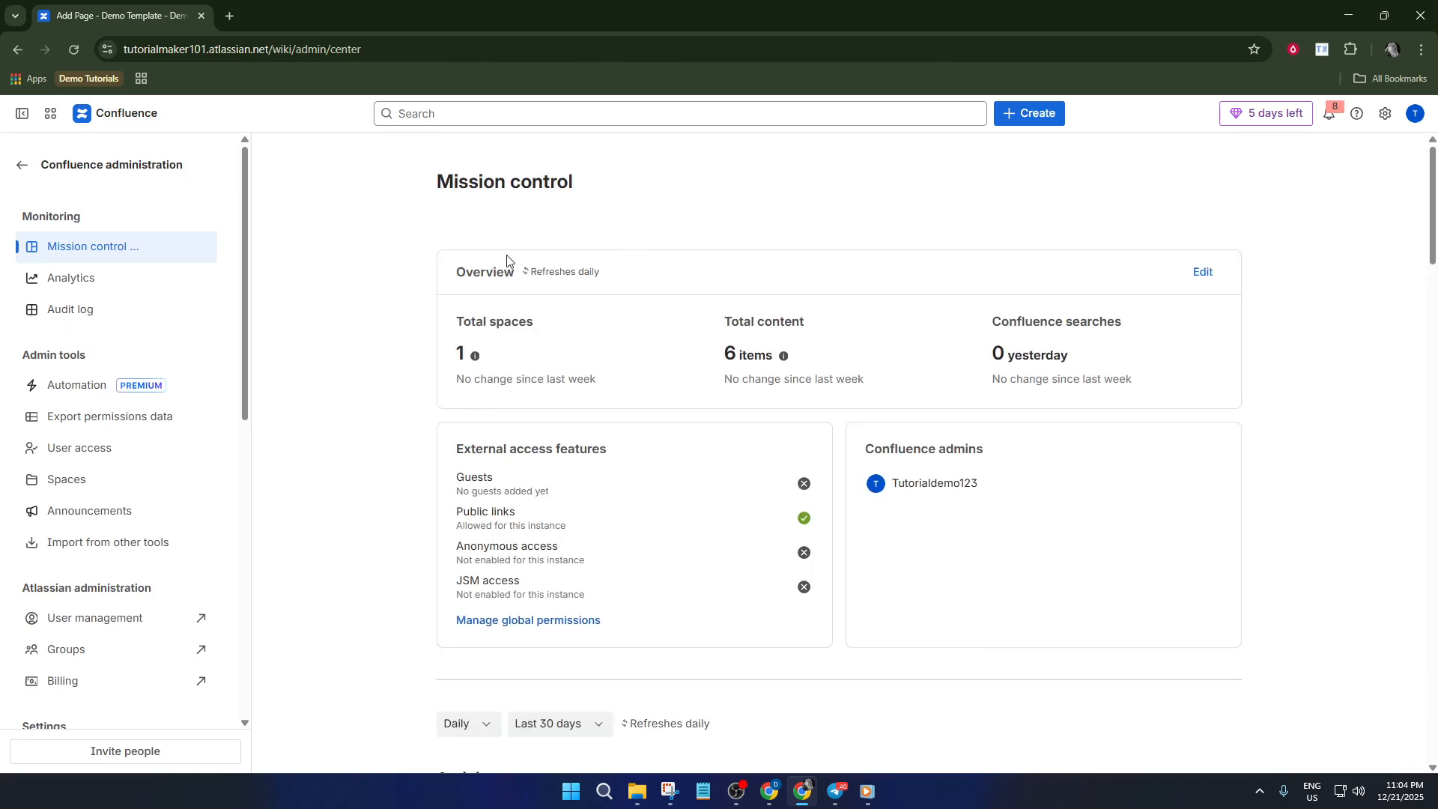
scroll(141, 502, down, 3)
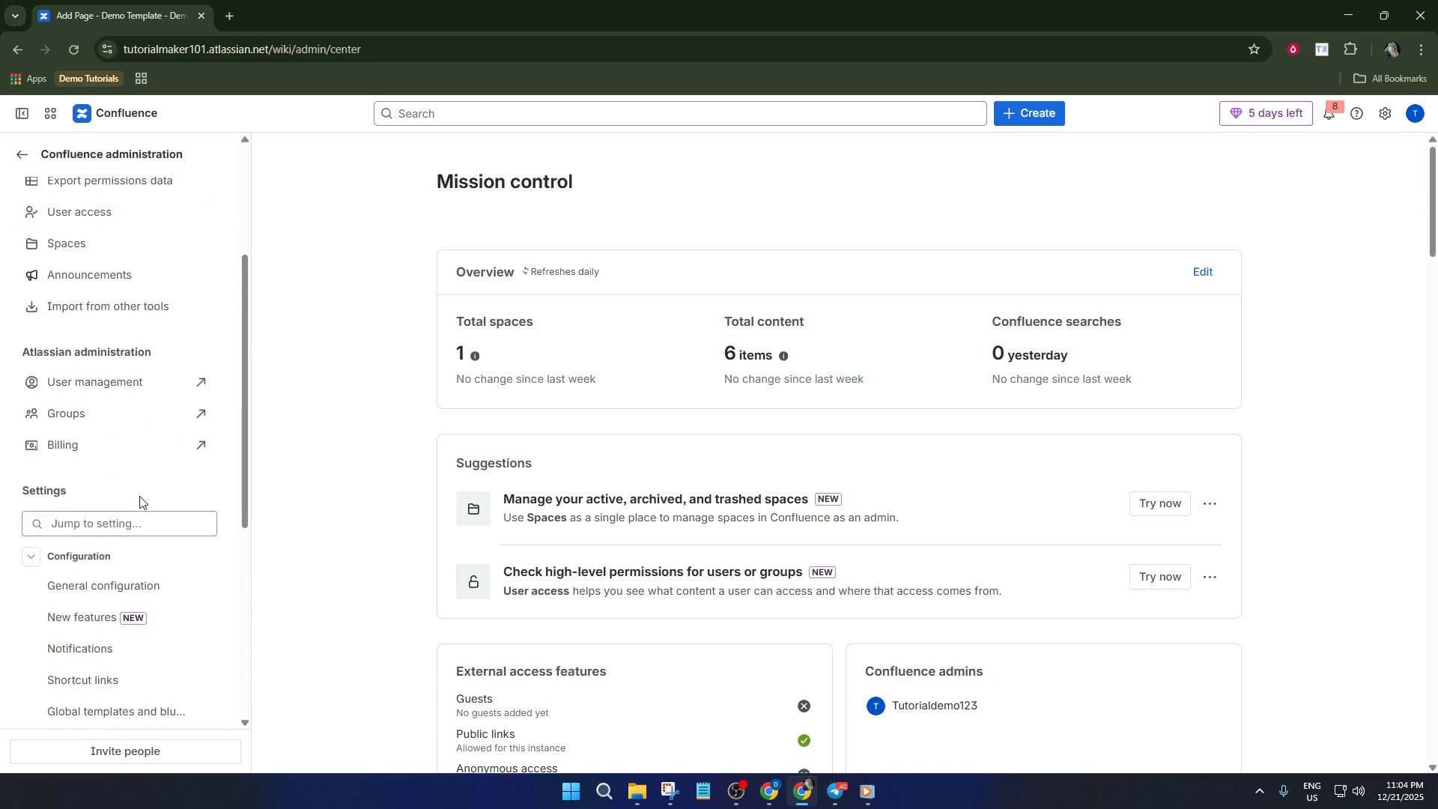
scroll(137, 495, down, 2)
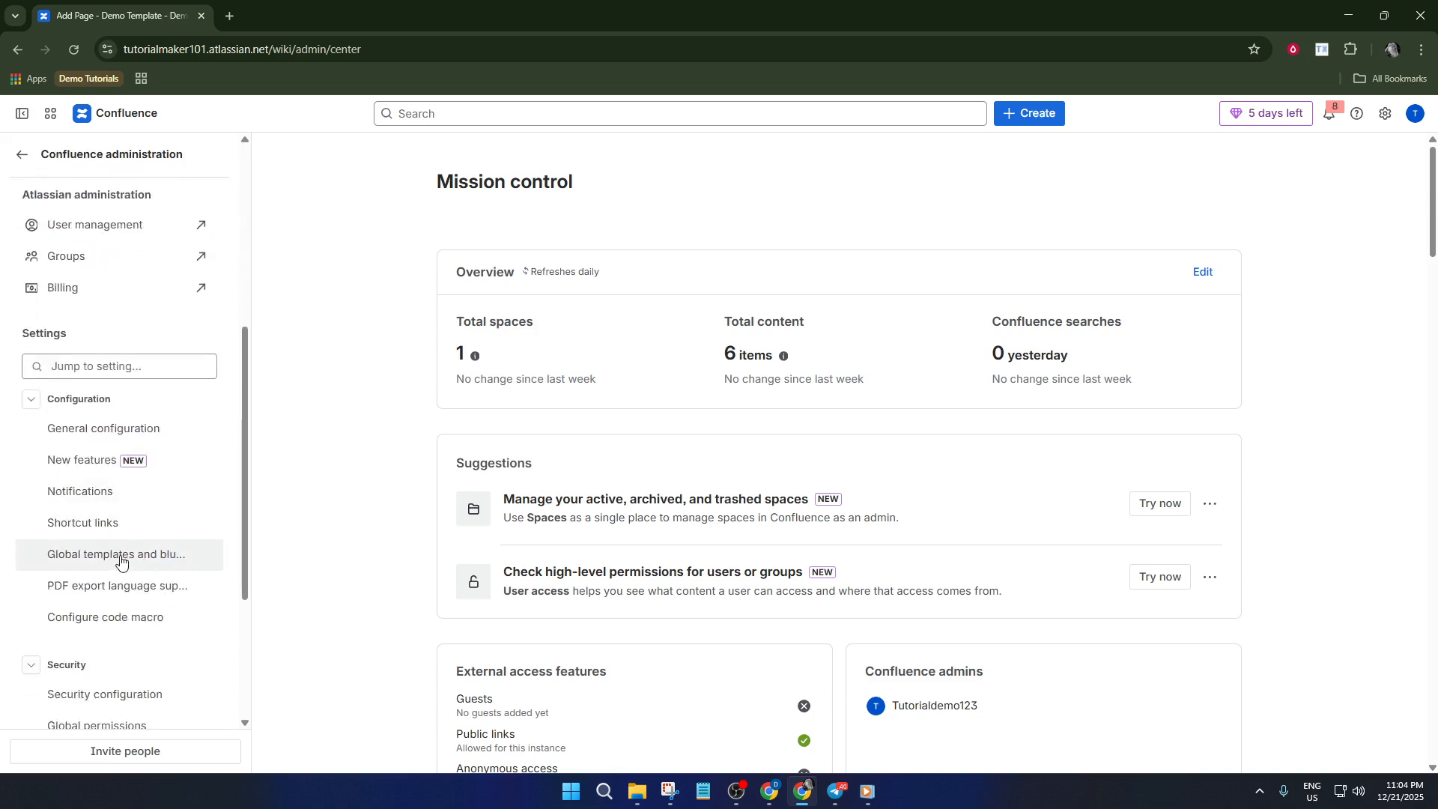
click(119, 559)
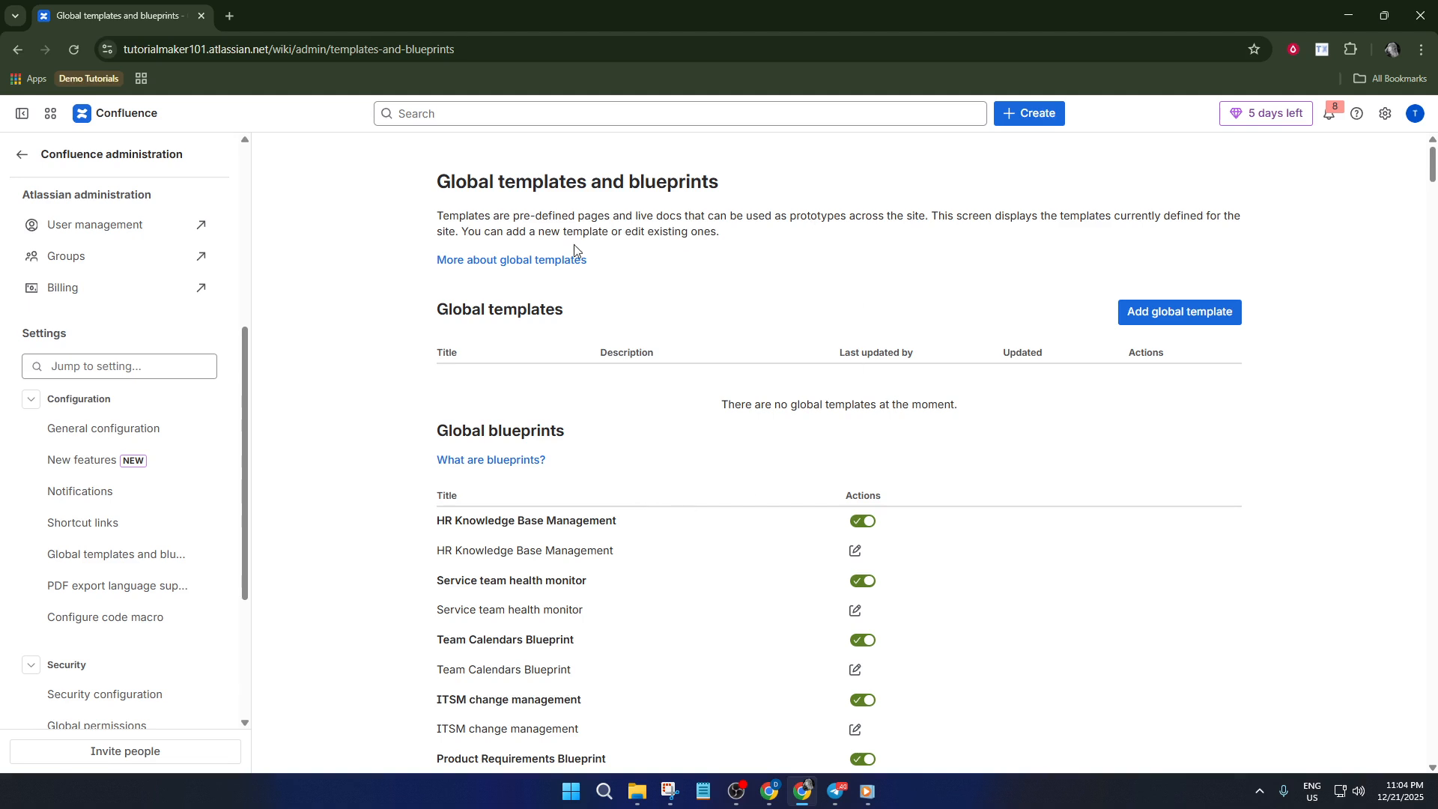
click(1190, 322)
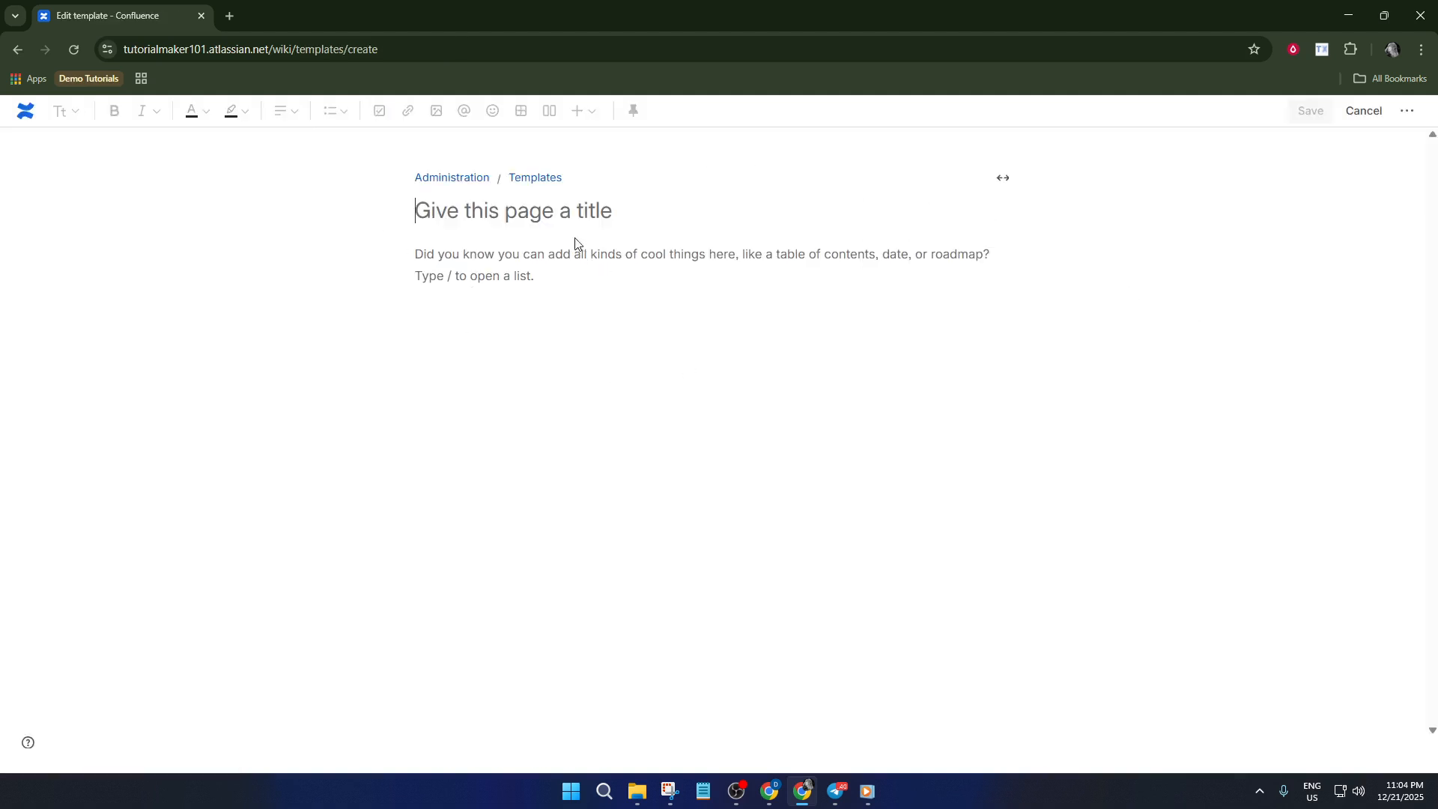
Step: Title the new global template "Demo Template" and start its body text
text(Dem)
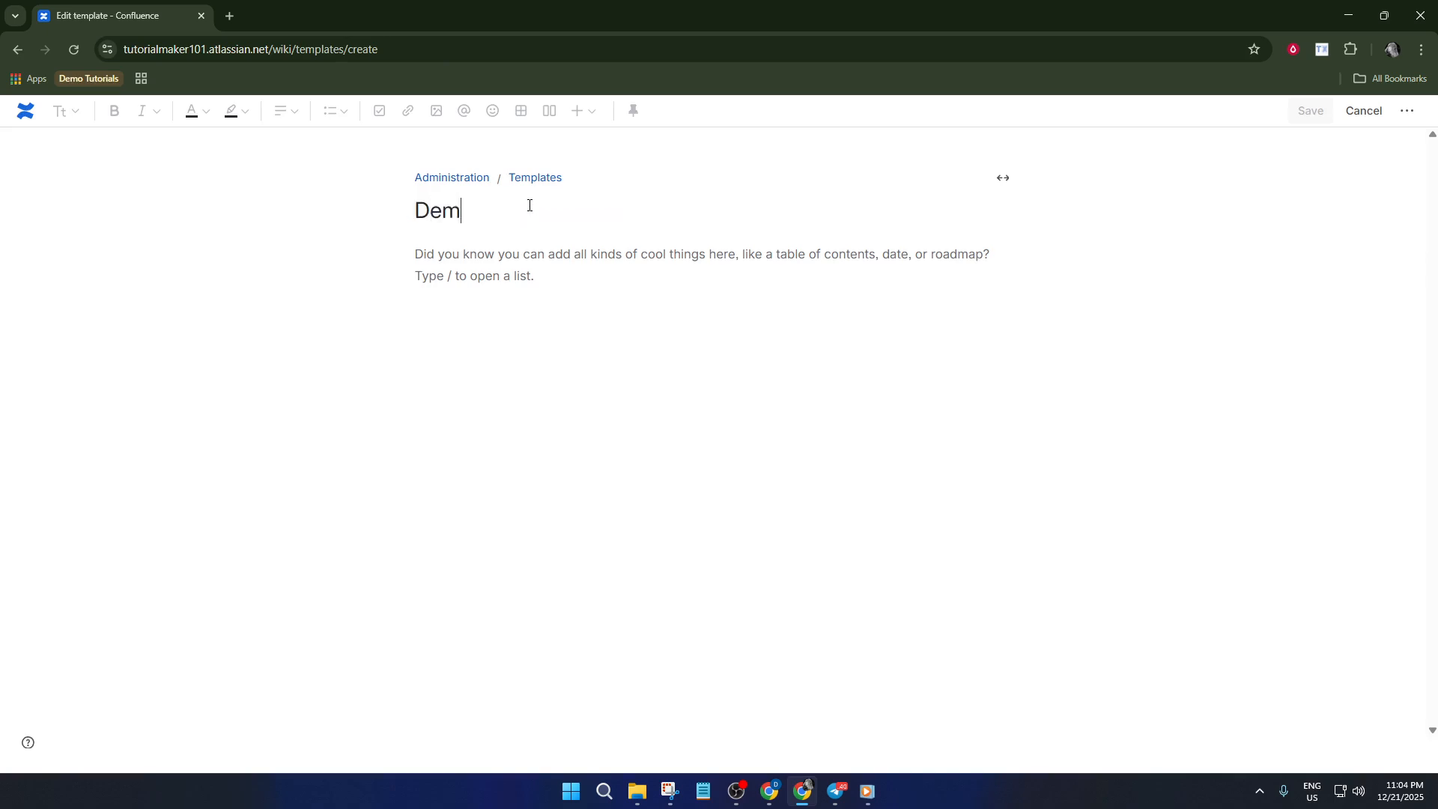
text(o Template)
click(513, 274)
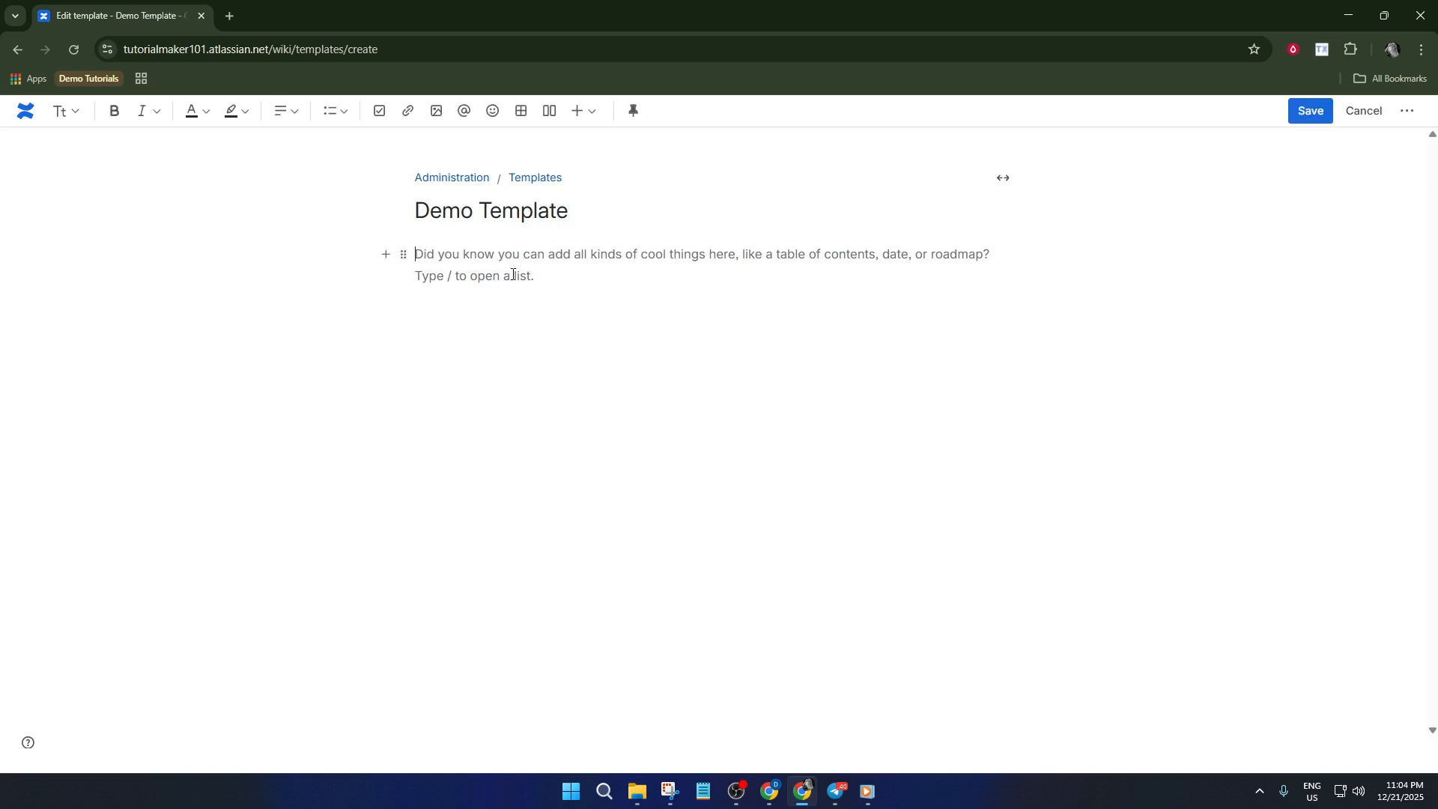
Step: Insert a date element set to Dec 21, 2025 on the first line of the template body
text(/da)
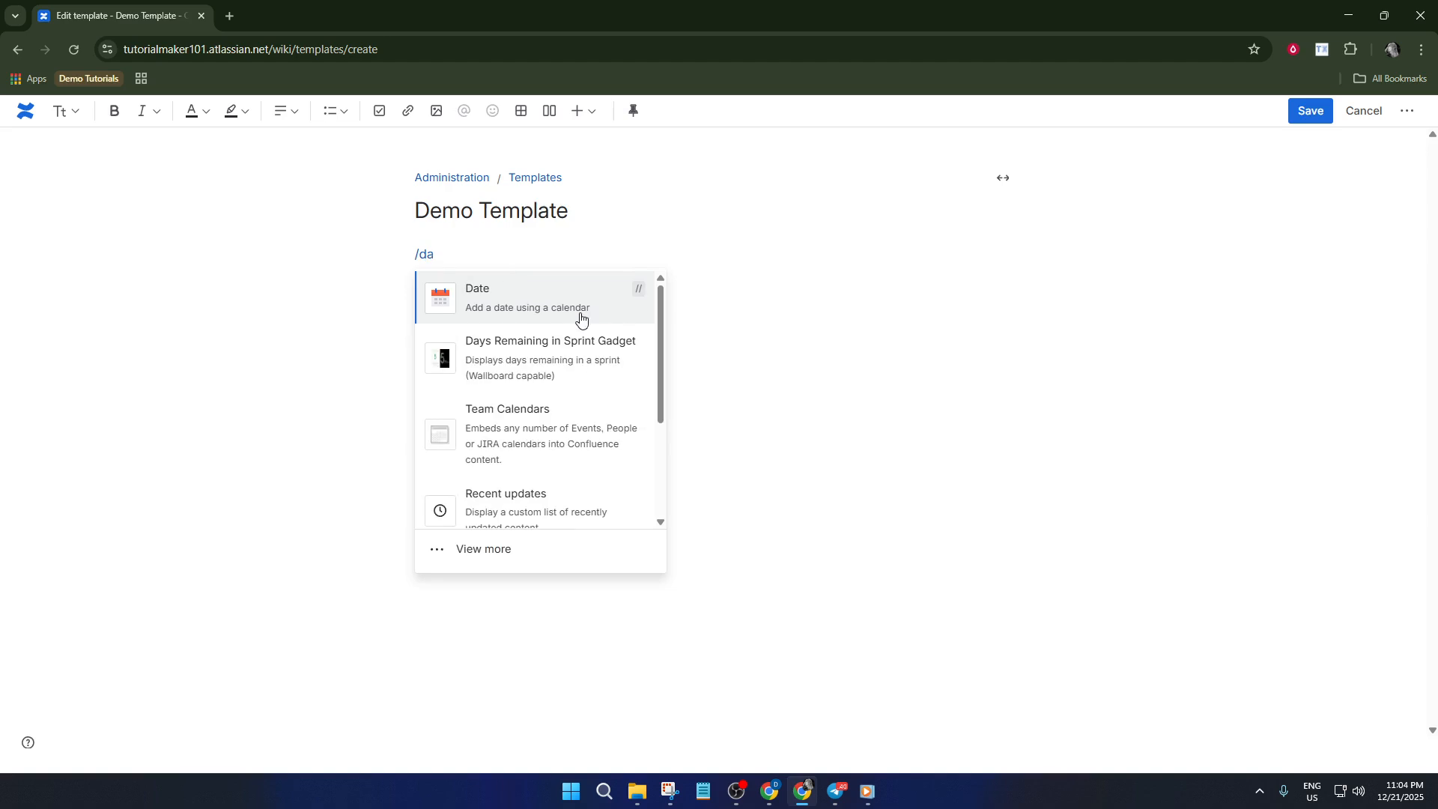
click(555, 299)
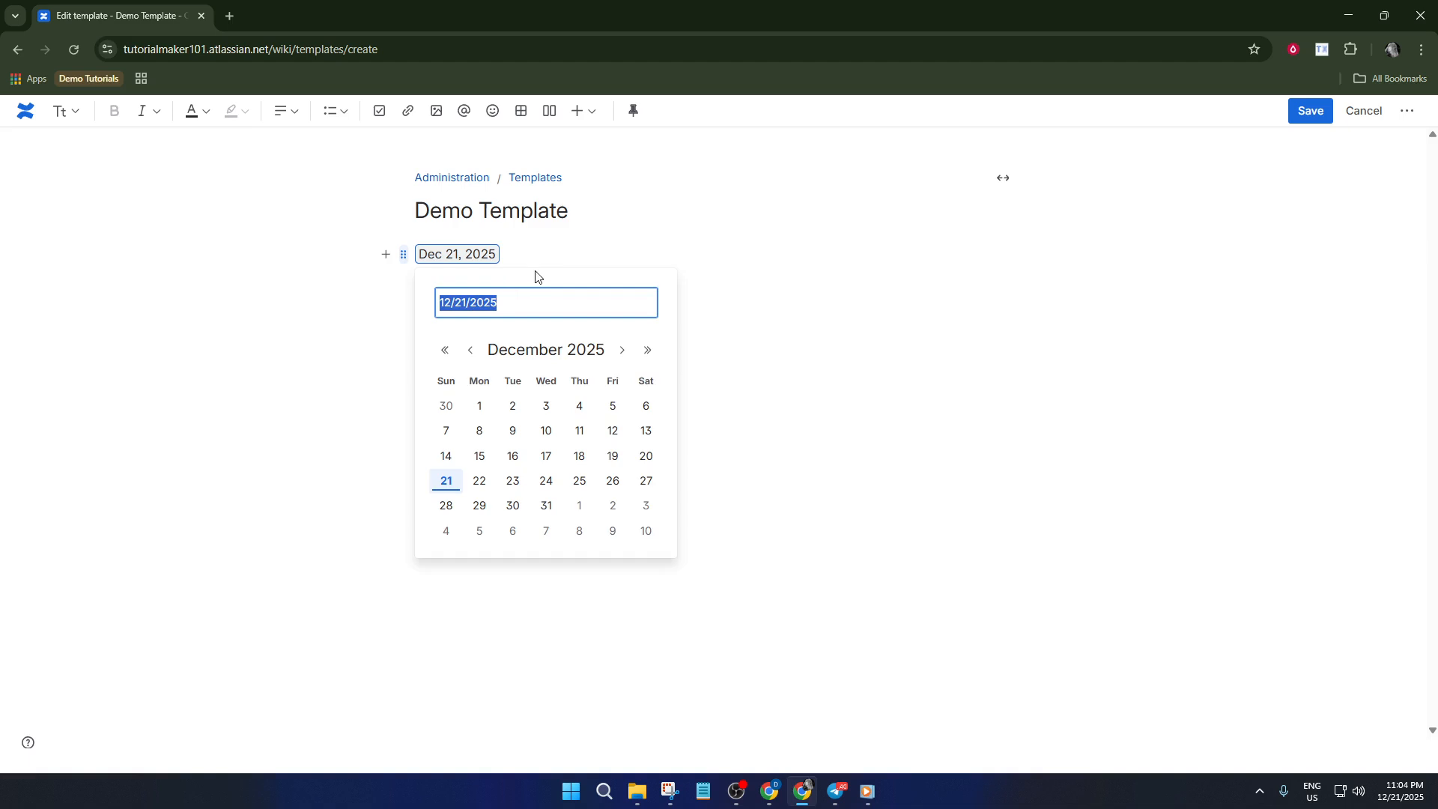
click(559, 258)
Step: Search the insertable elements for "datab" on a new line below the date
key(Return)
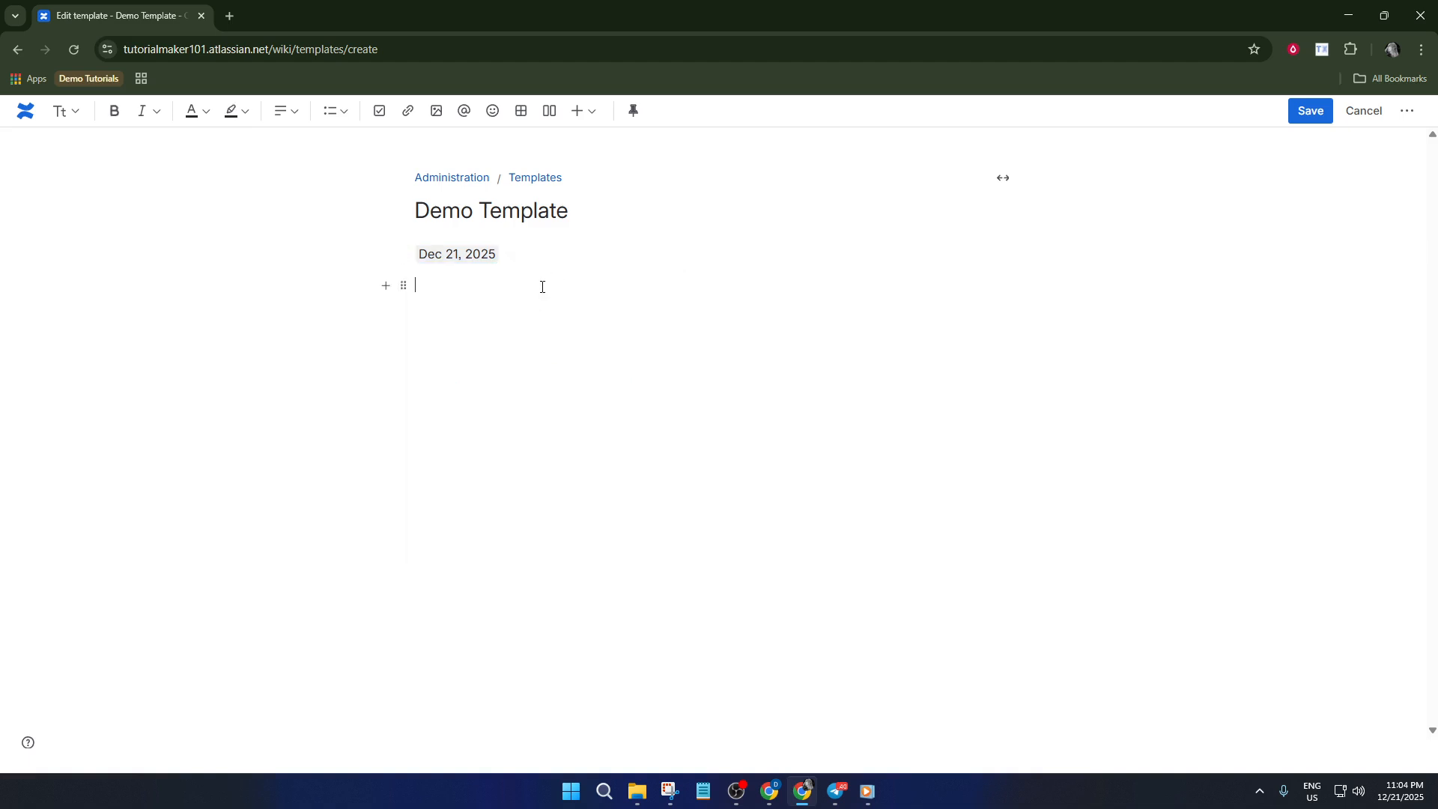
text(/datab)
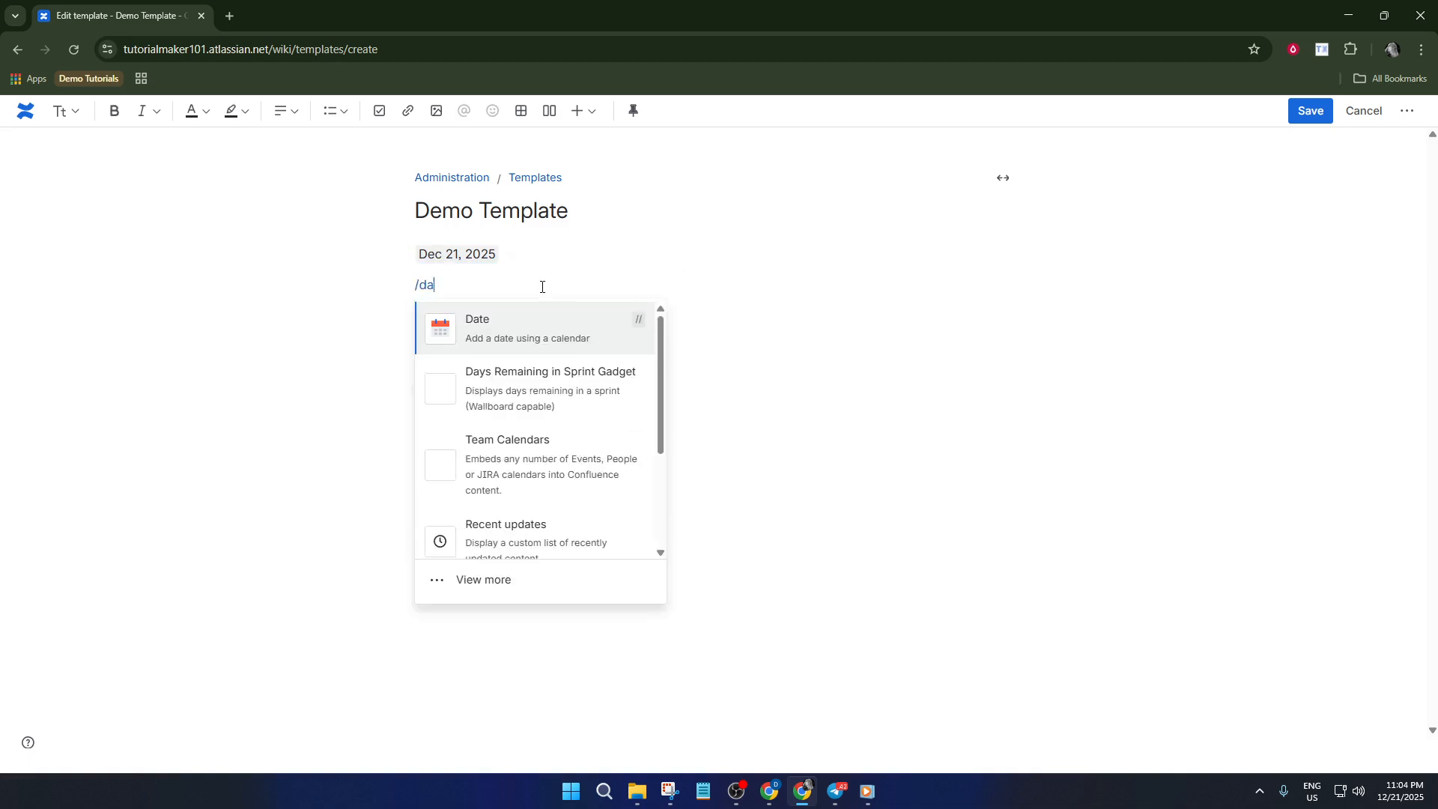